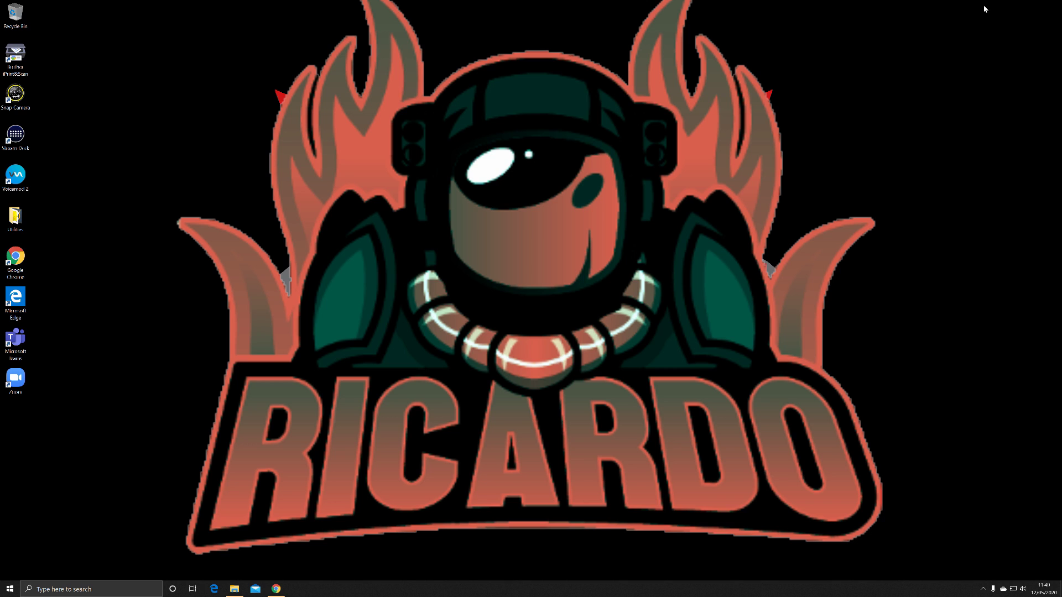
Step: From Chrome's Google Meet home page, start a meeting nicknamed 'meeting1'
{"action": "left_click", "coordinate": [277, 587]}
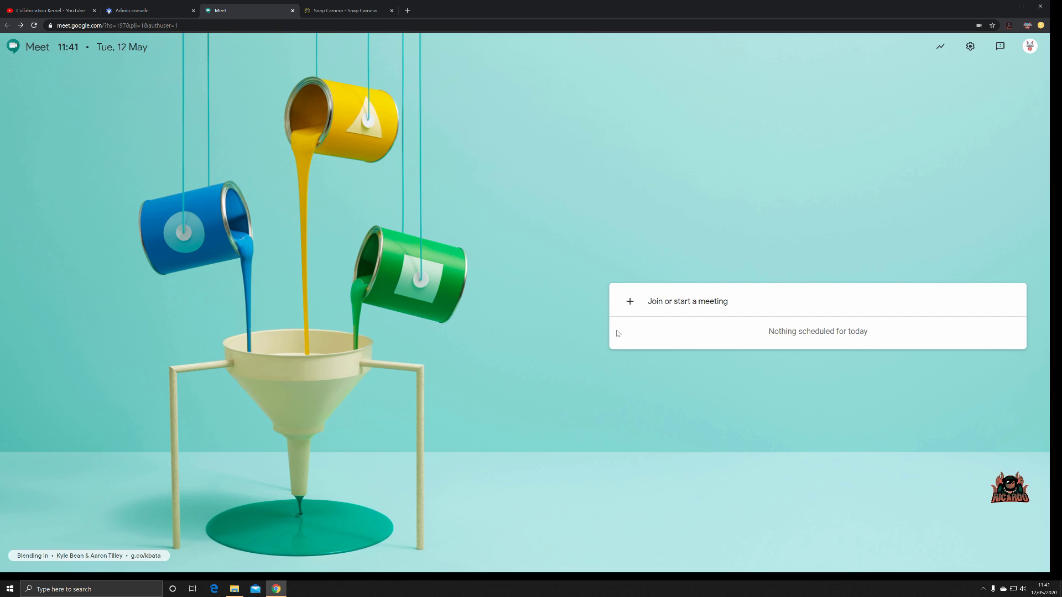
{"action": "left_click", "coordinate": [629, 308]}
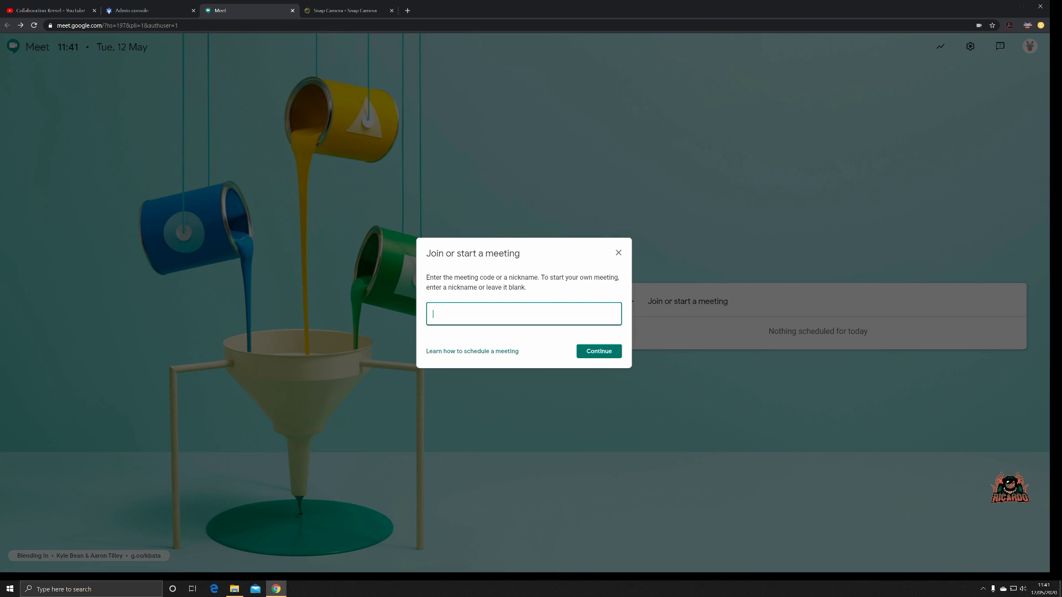
{"action": "type", "text": "meeting1"}
{"action": "key", "text": "Return"}
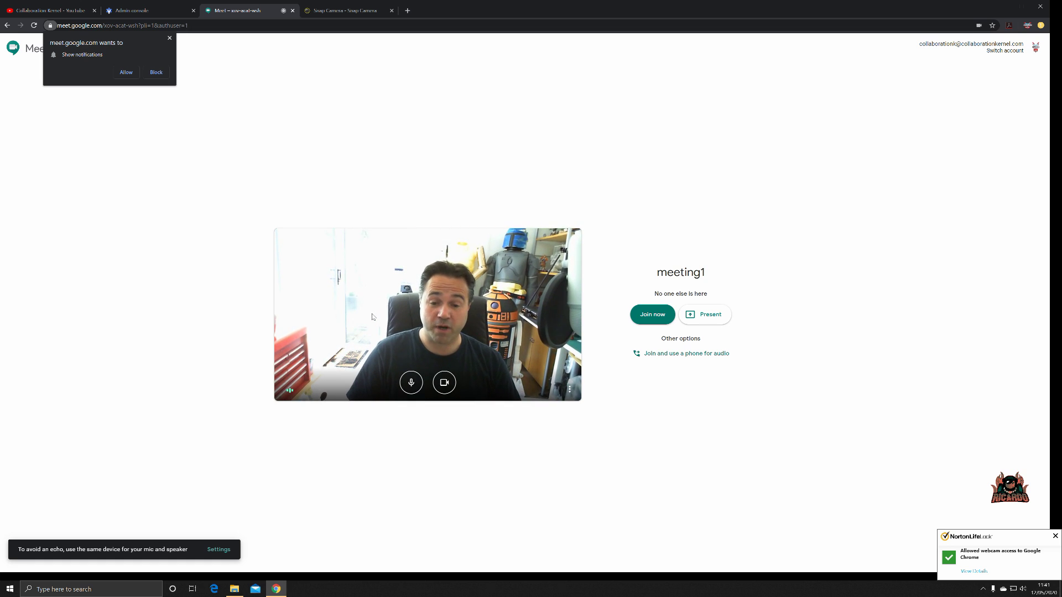
Step: Allow Google Meet to show browser notifications
{"action": "left_click", "coordinate": [124, 73]}
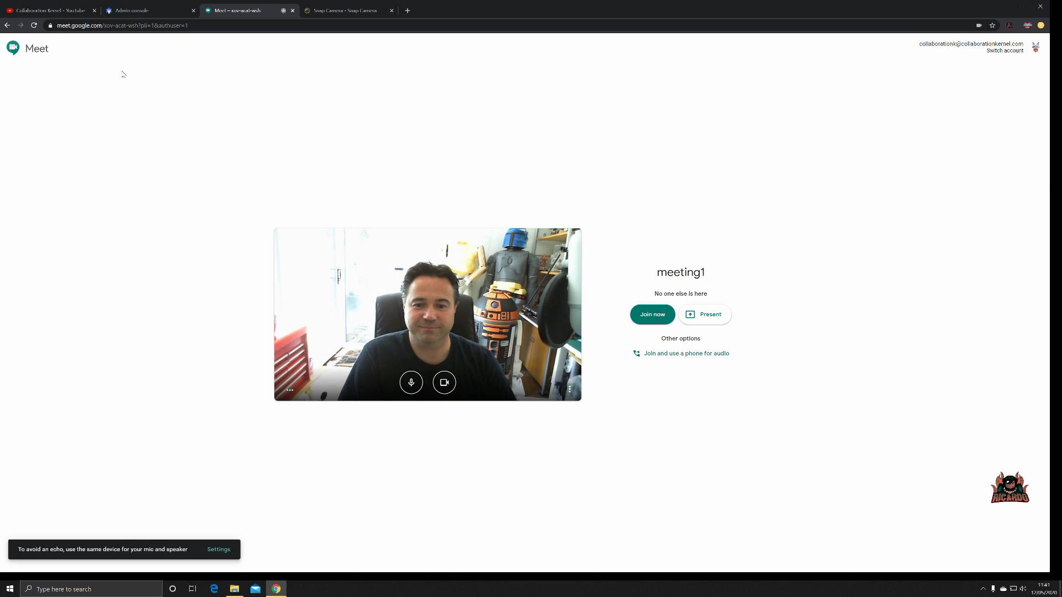
Step: Switch to the browser tab showing the Snap Camera website
{"action": "left_click", "coordinate": [347, 13]}
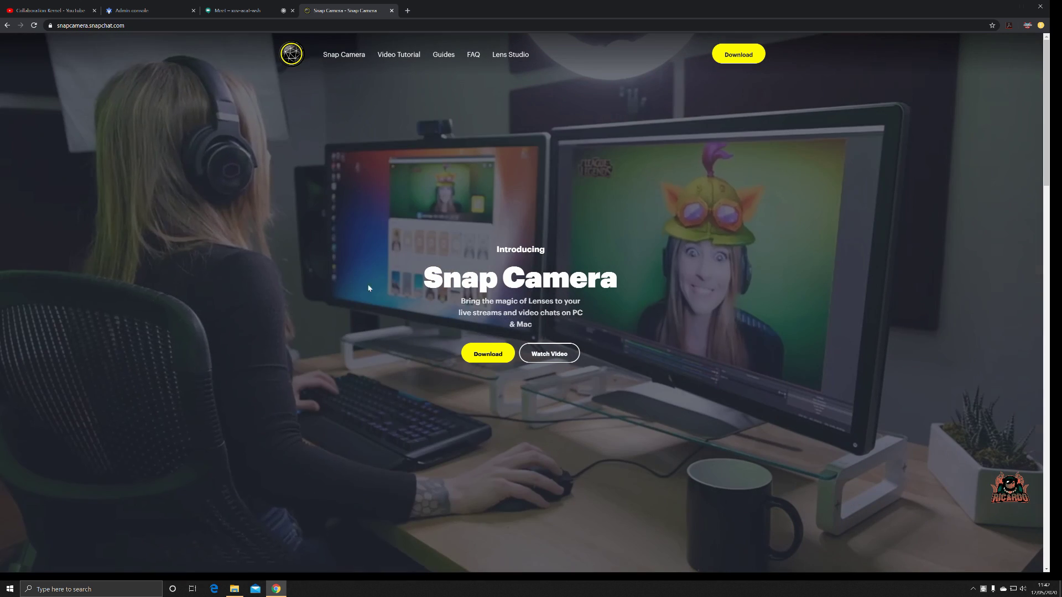
Step: Open the Snap Camera download page and accept the privacy policy and license agreement
{"action": "left_click", "coordinate": [476, 358]}
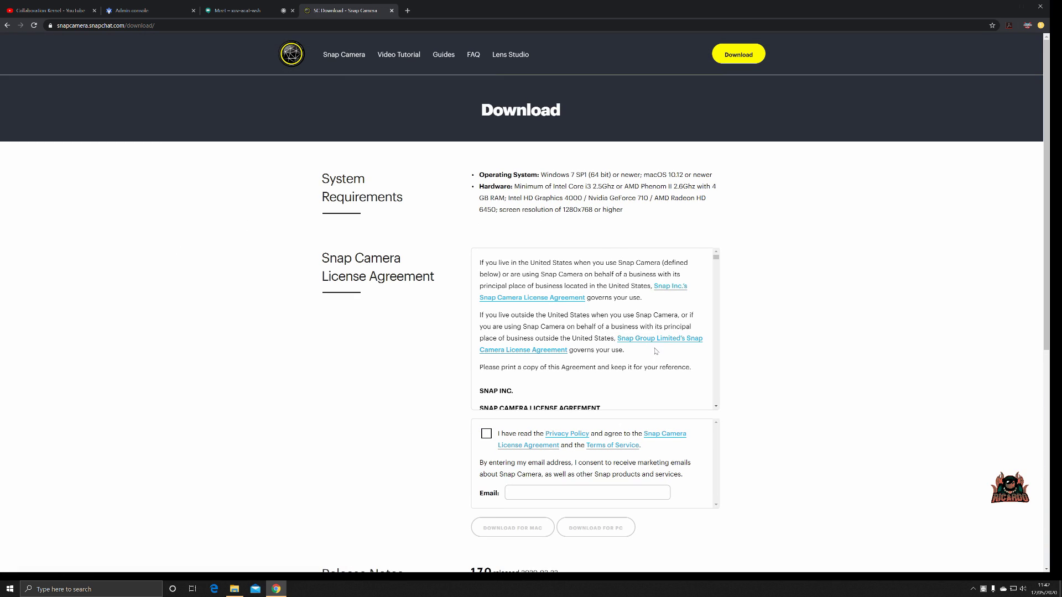
{"action": "scroll", "coordinate": [680, 327], "scroll_direction": "down", "scroll_amount": 6}
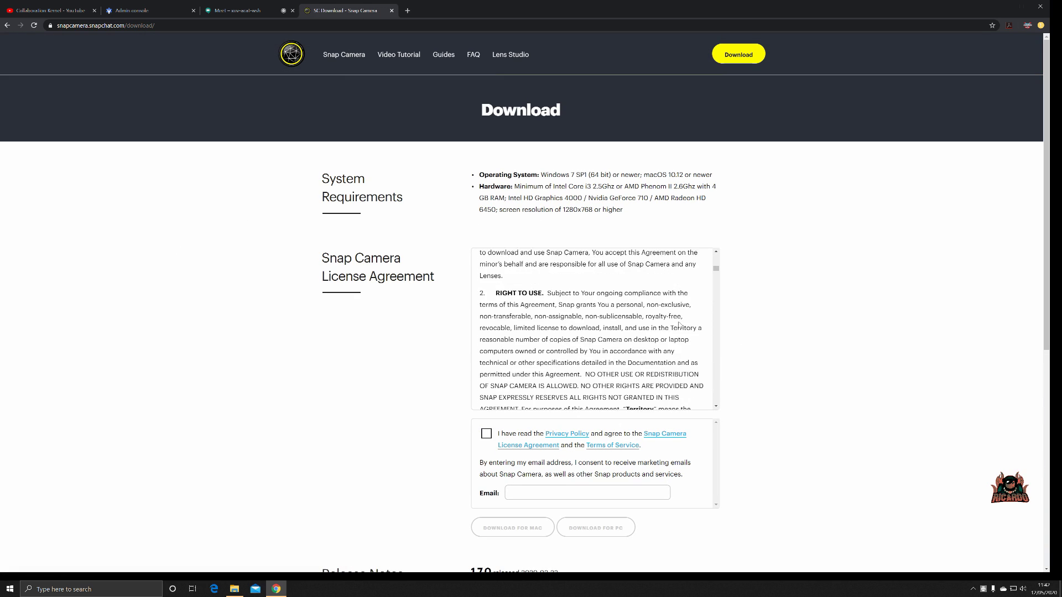
{"action": "scroll", "coordinate": [679, 325], "scroll_direction": "down", "scroll_amount": 5}
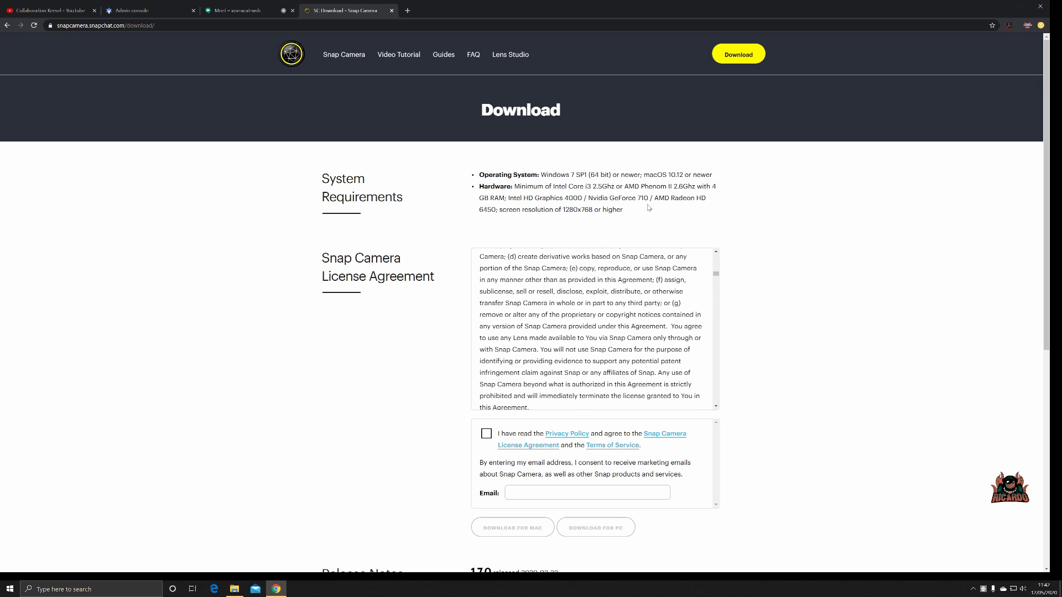
{"action": "left_click_drag", "start_coordinate": [647, 209], "coordinate": [482, 177]}
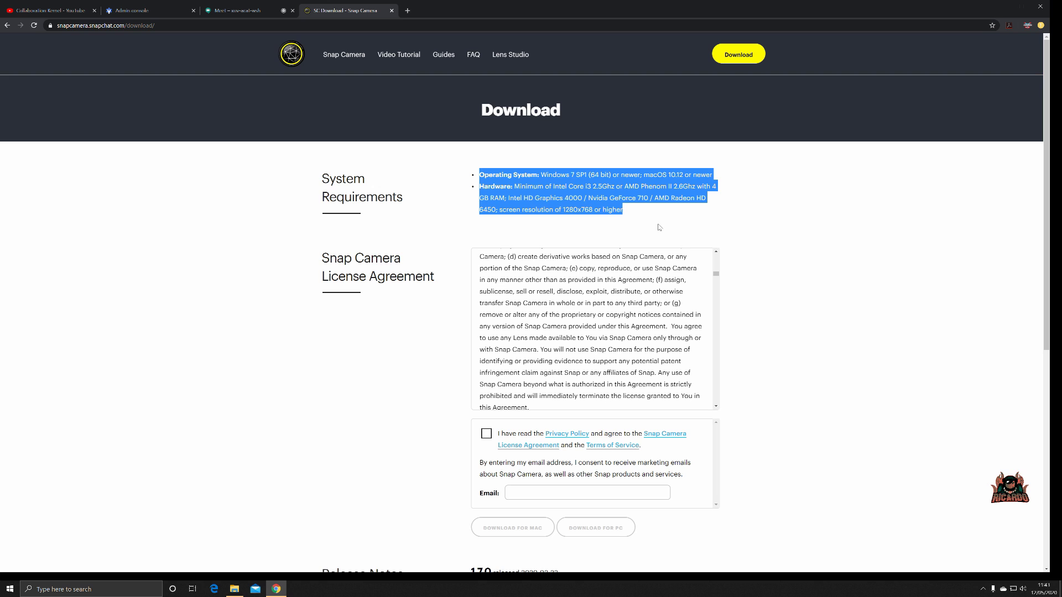
{"action": "scroll", "coordinate": [663, 335], "scroll_direction": "down", "scroll_amount": 10}
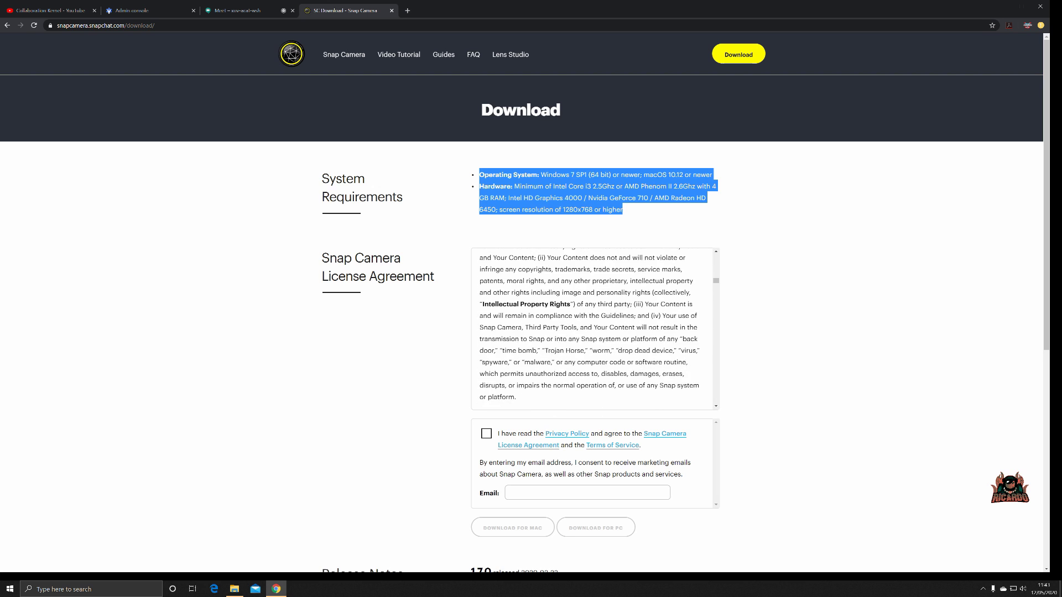
{"action": "scroll", "coordinate": [662, 321], "scroll_direction": "down", "scroll_amount": 15}
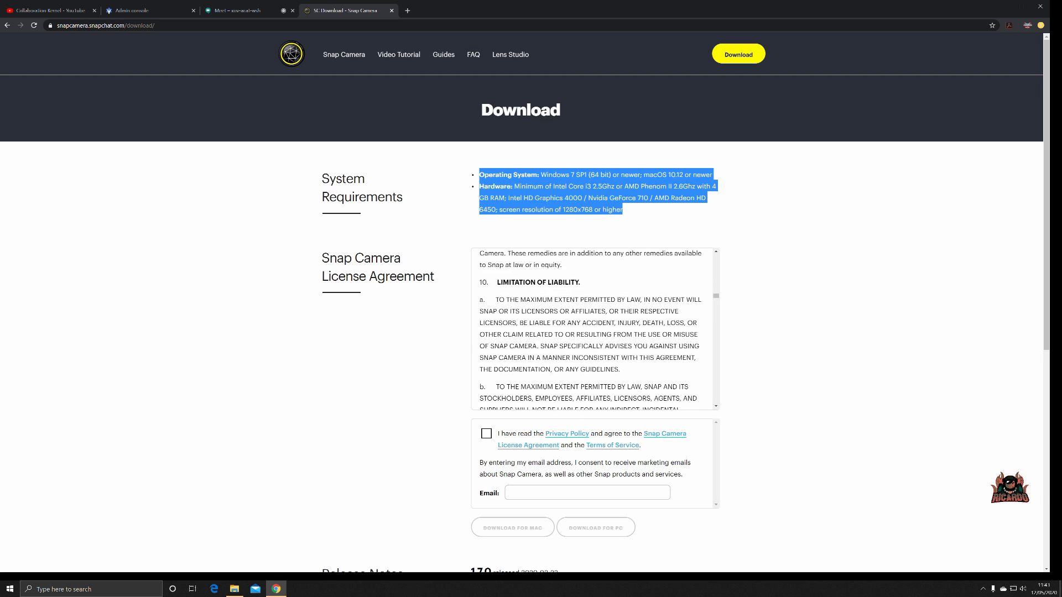
{"action": "scroll", "coordinate": [662, 322], "scroll_direction": "down", "scroll_amount": 5}
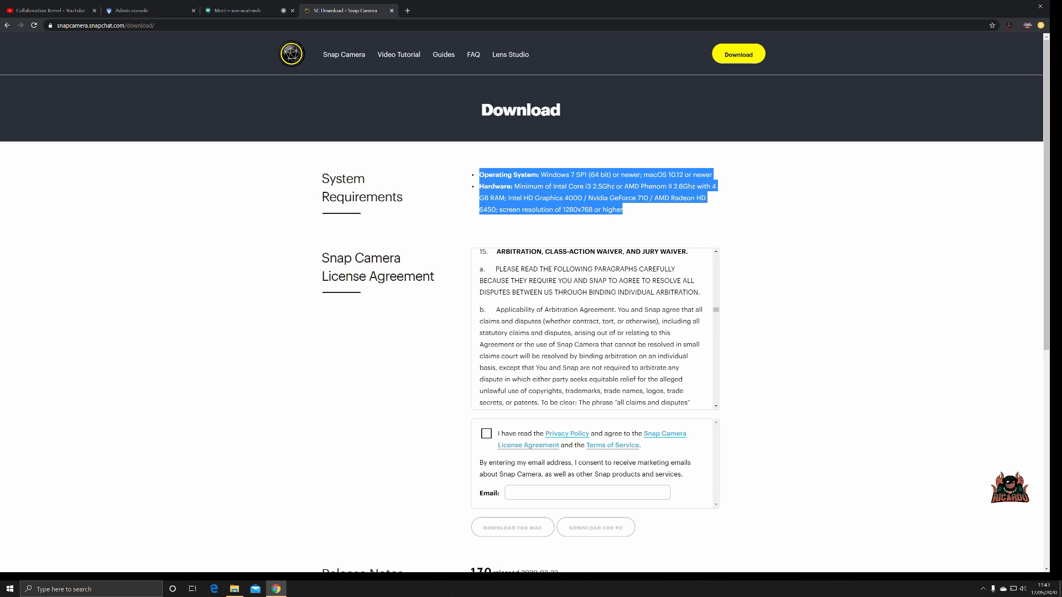
{"action": "left_click", "coordinate": [489, 436]}
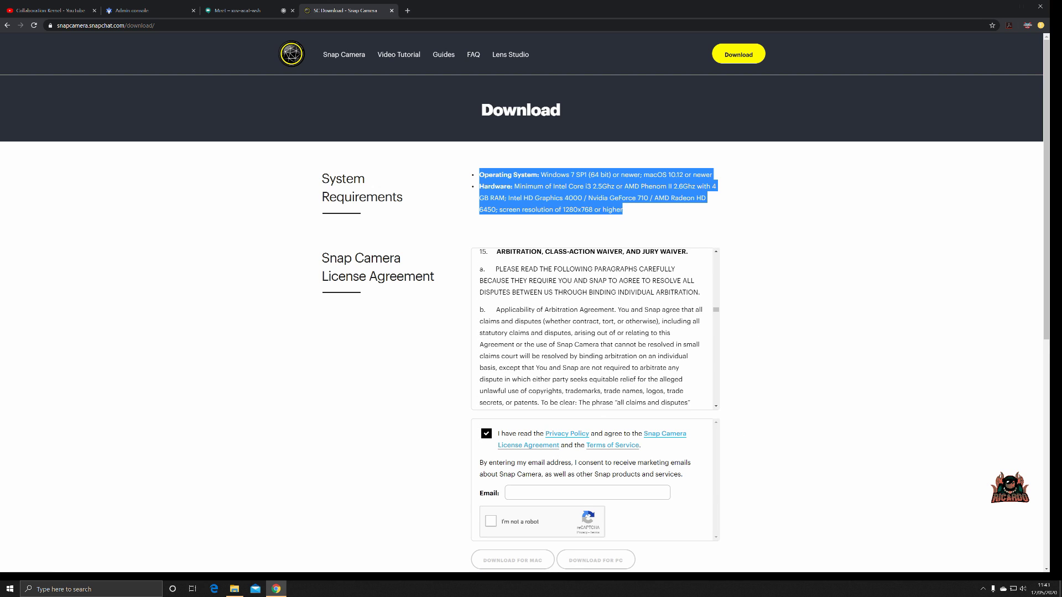
Step: Start on the Email field, then return to the meeting1 pre-join tab
{"action": "left_click", "coordinate": [553, 492]}
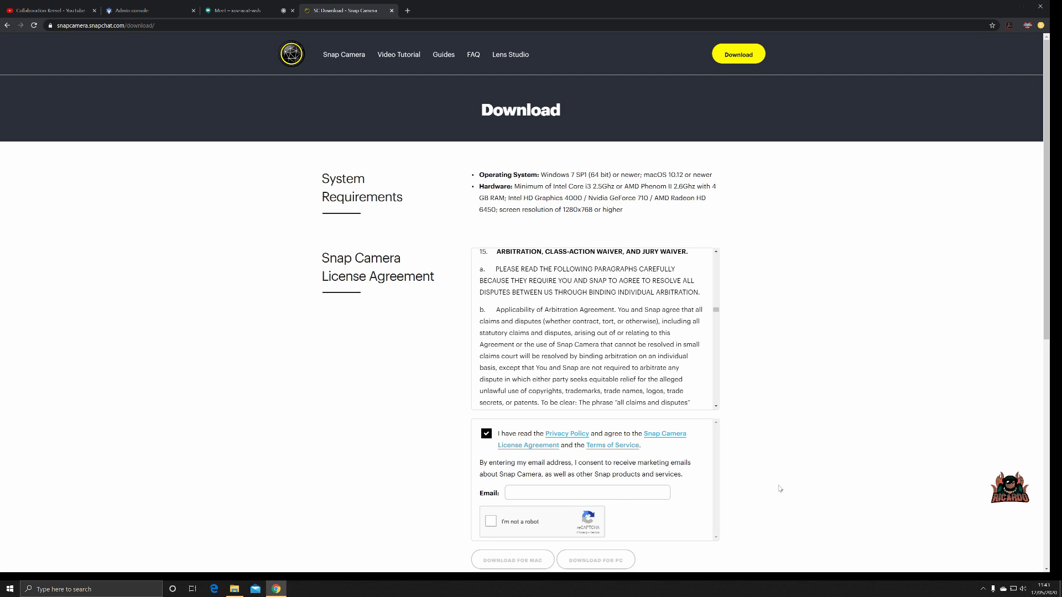
{"action": "scroll", "coordinate": [608, 498], "scroll_direction": "down", "scroll_amount": 3}
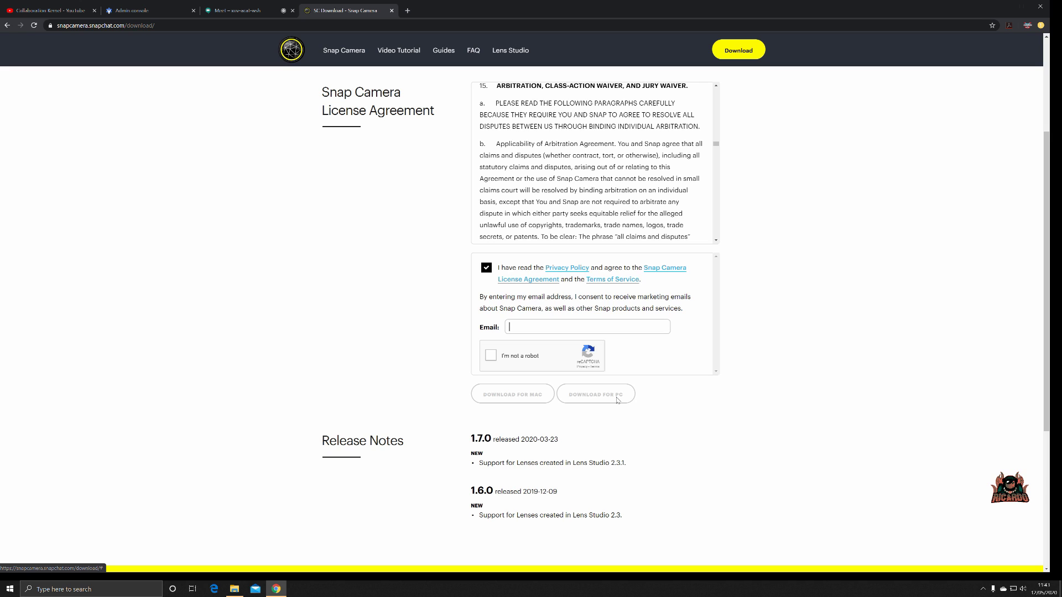
{"action": "key", "text": "ctrl+shift+Tab"}
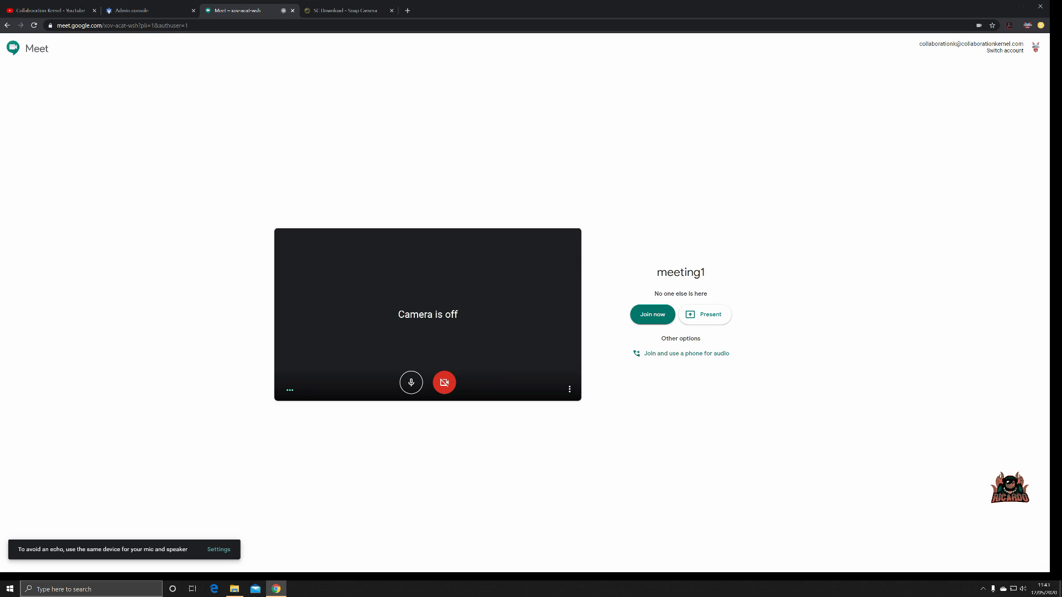
Step: Launch Snap Camera through a Windows search for 'snap' and install its update
{"action": "left_click", "coordinate": [75, 589]}
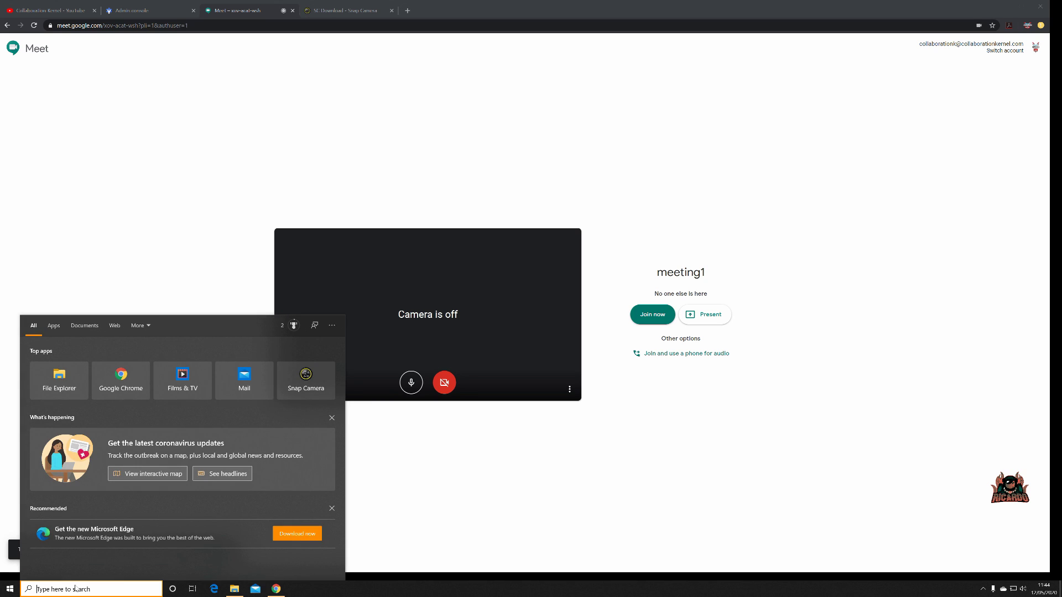
{"action": "type", "text": "snap"}
{"action": "key", "text": "Return"}
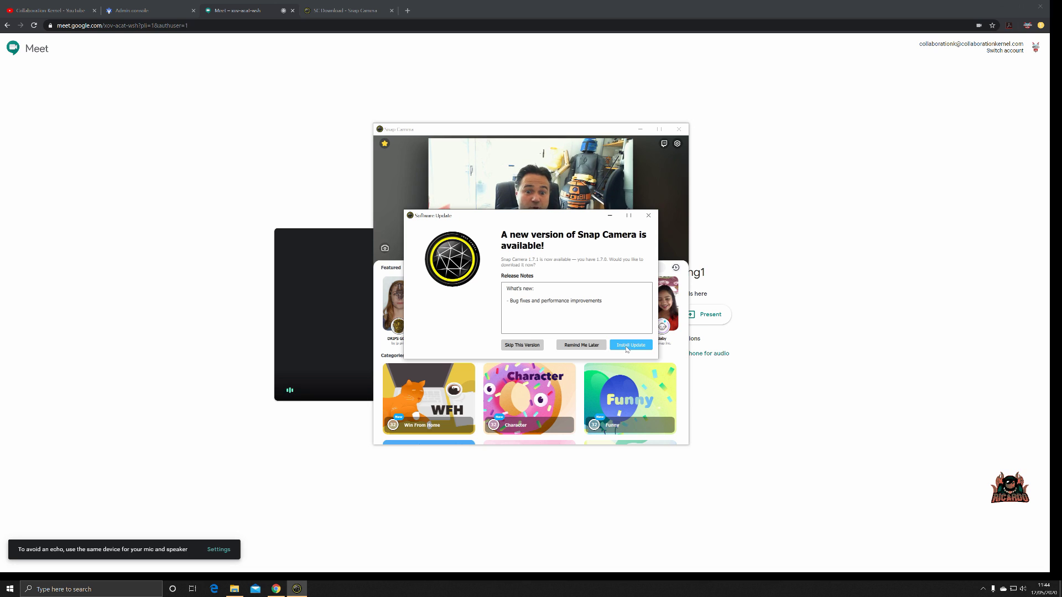
{"action": "left_click", "coordinate": [627, 346]}
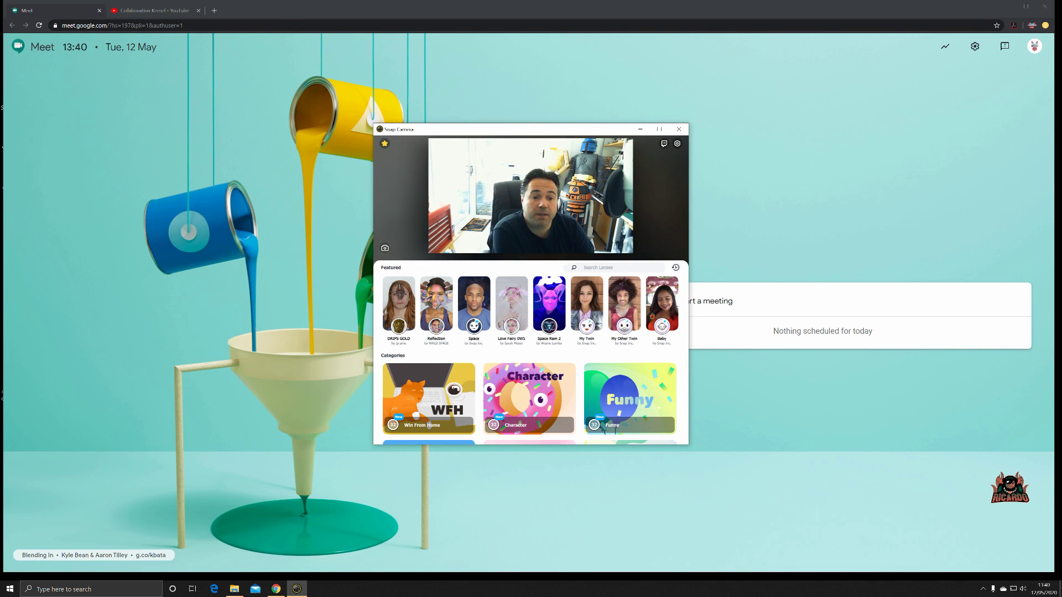
Step: Maximise Snap Camera and try the DRIPS GOLD and Win From Home Hologram lenses
{"action": "left_click", "coordinate": [659, 129]}
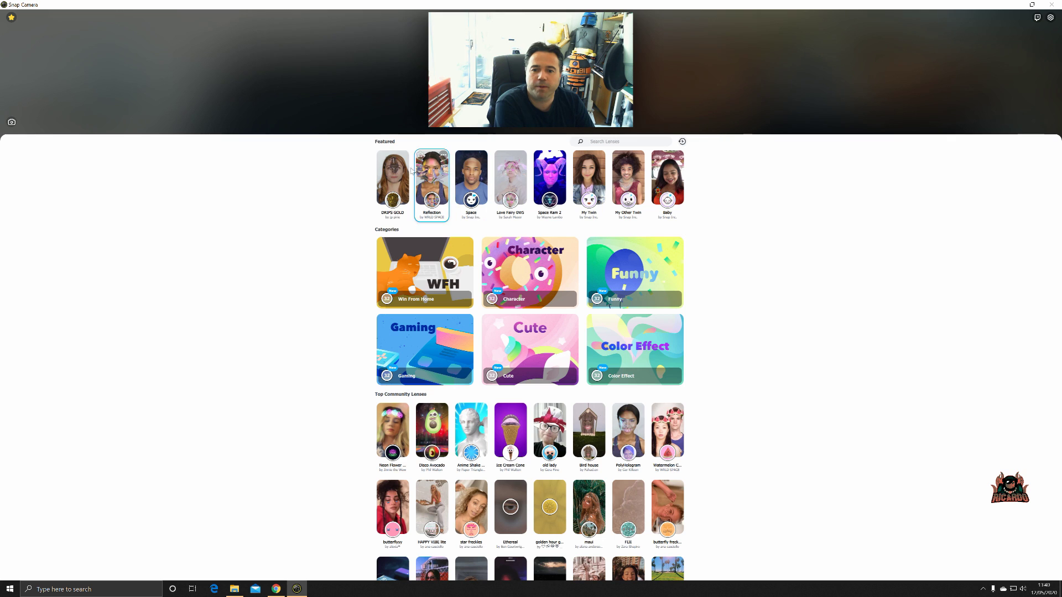
{"action": "left_click", "coordinate": [395, 183]}
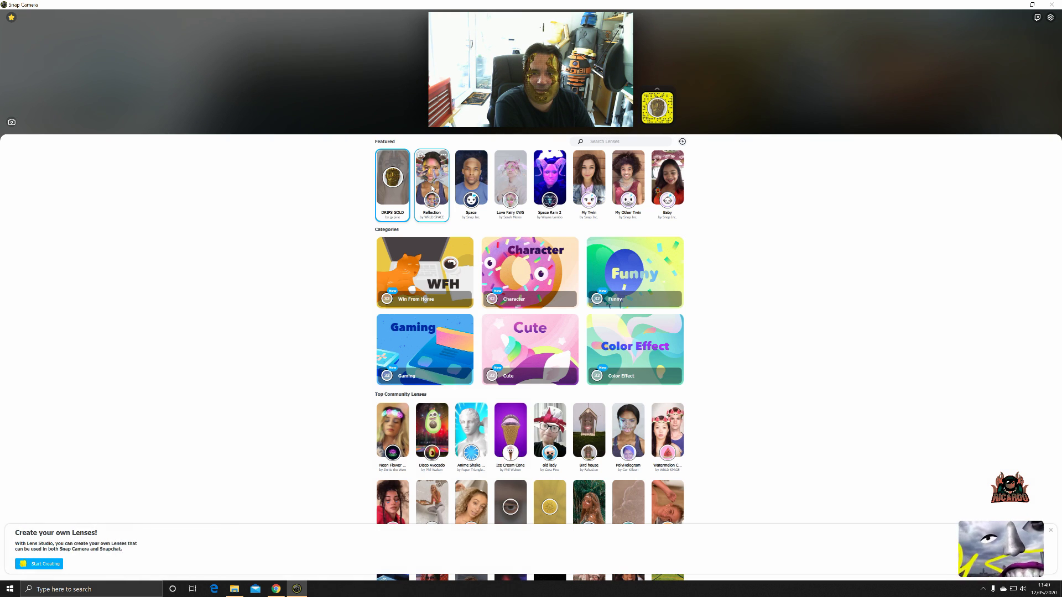
{"action": "left_click", "coordinate": [452, 263]}
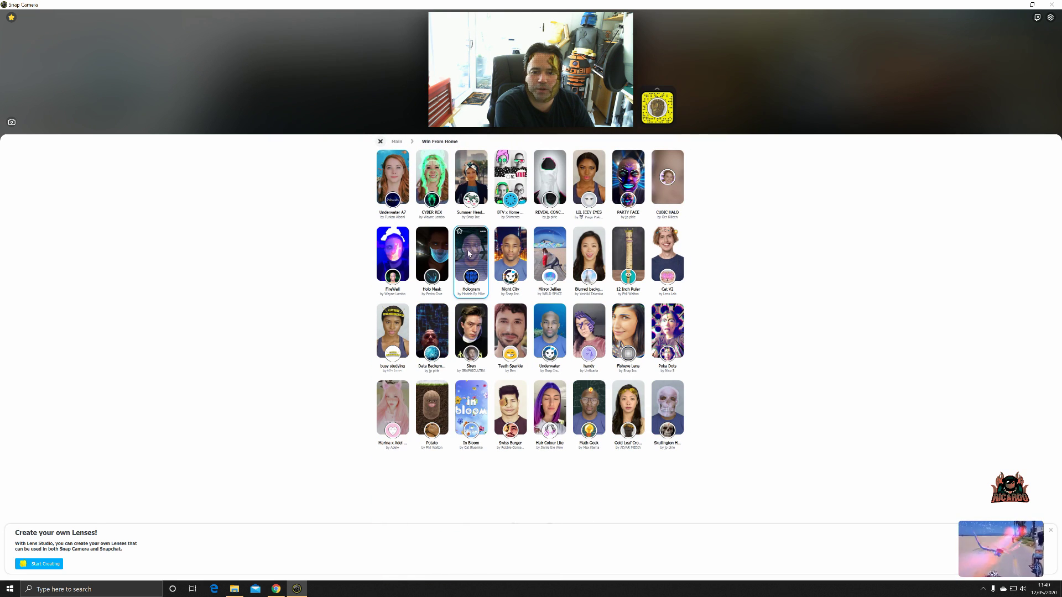
{"action": "left_click", "coordinate": [471, 256]}
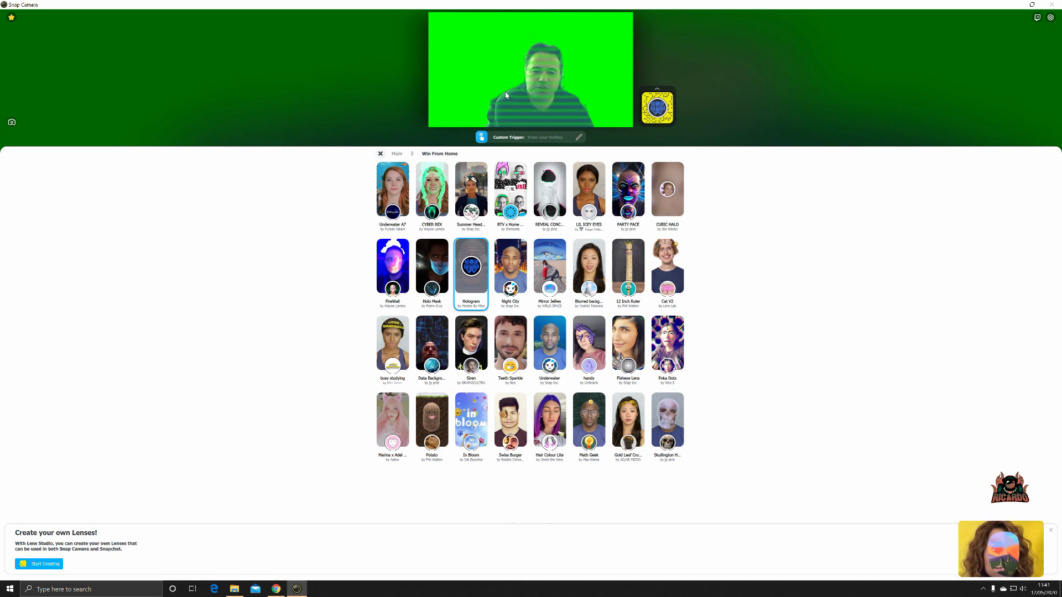
Step: Cycle through Underwater, handy and Data Background lenses, apply Potato, and bring Meet forward
{"action": "left_click", "coordinate": [595, 350]}
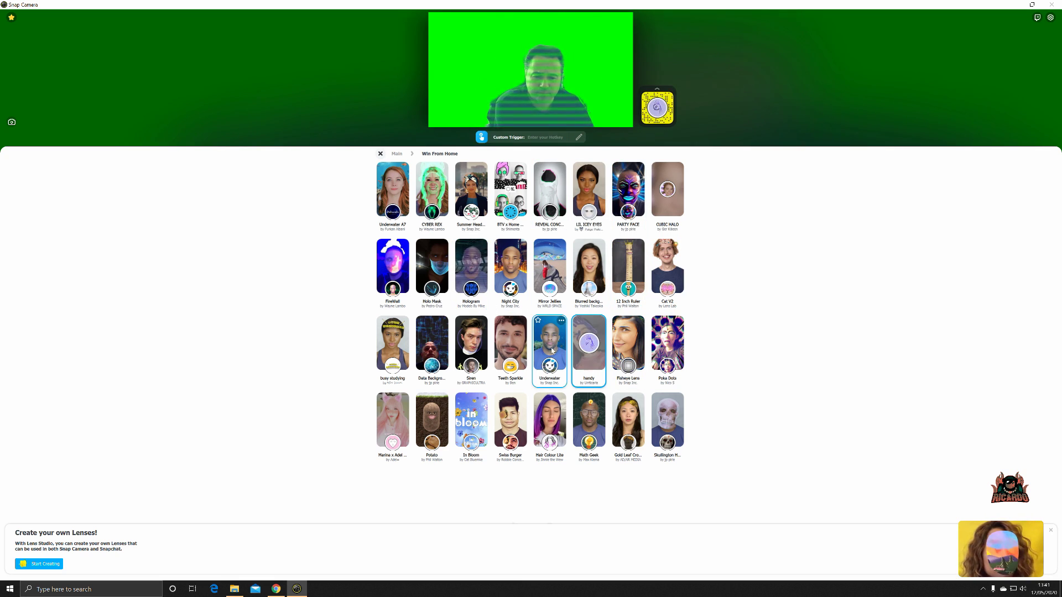
{"action": "left_click", "coordinate": [550, 340]}
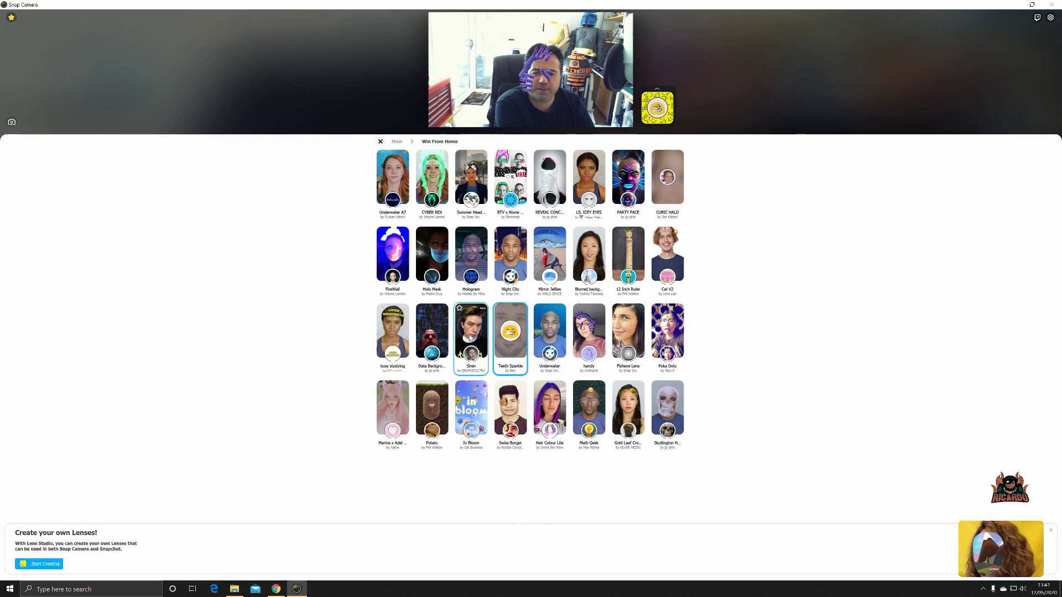
{"action": "left_click", "coordinate": [432, 335]}
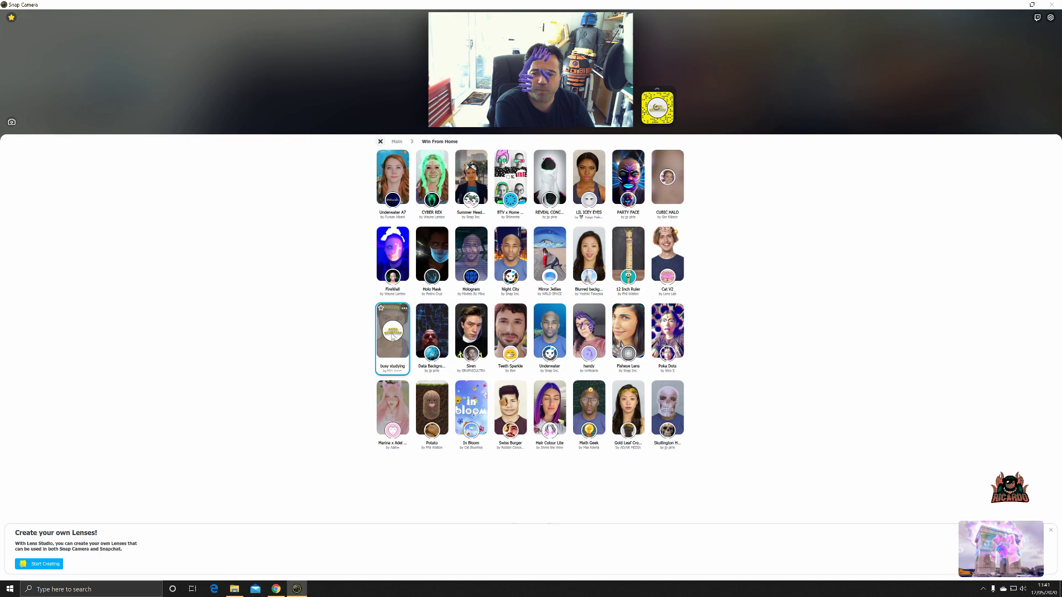
{"action": "left_click", "coordinate": [432, 409]}
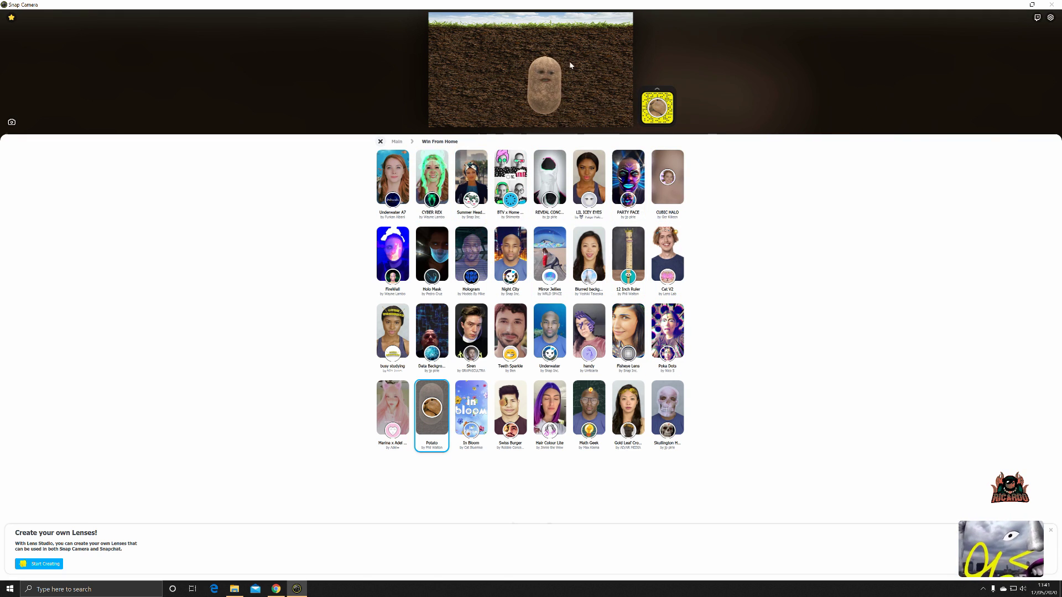
{"action": "left_click", "coordinate": [284, 590]}
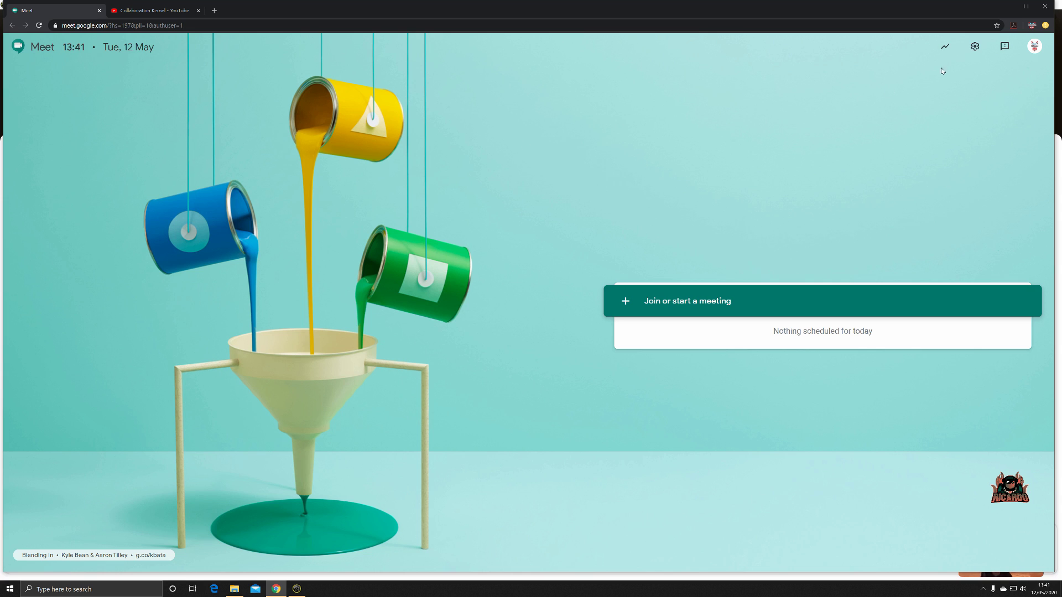
Step: Join the meeting1 call and dismiss the add-others information
{"action": "left_click", "coordinate": [634, 303]}
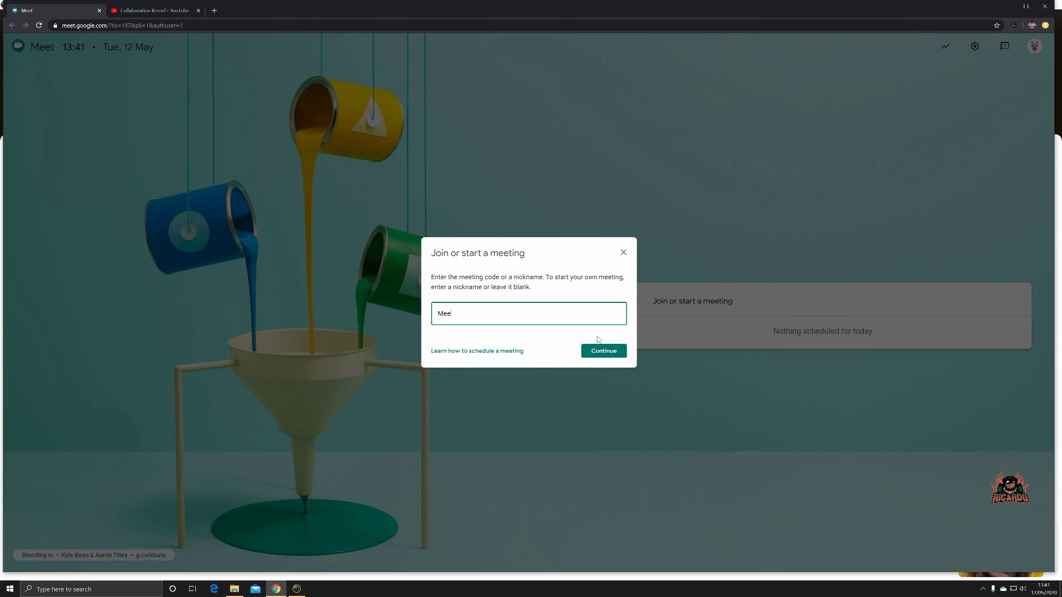
{"action": "key", "text": "Return"}
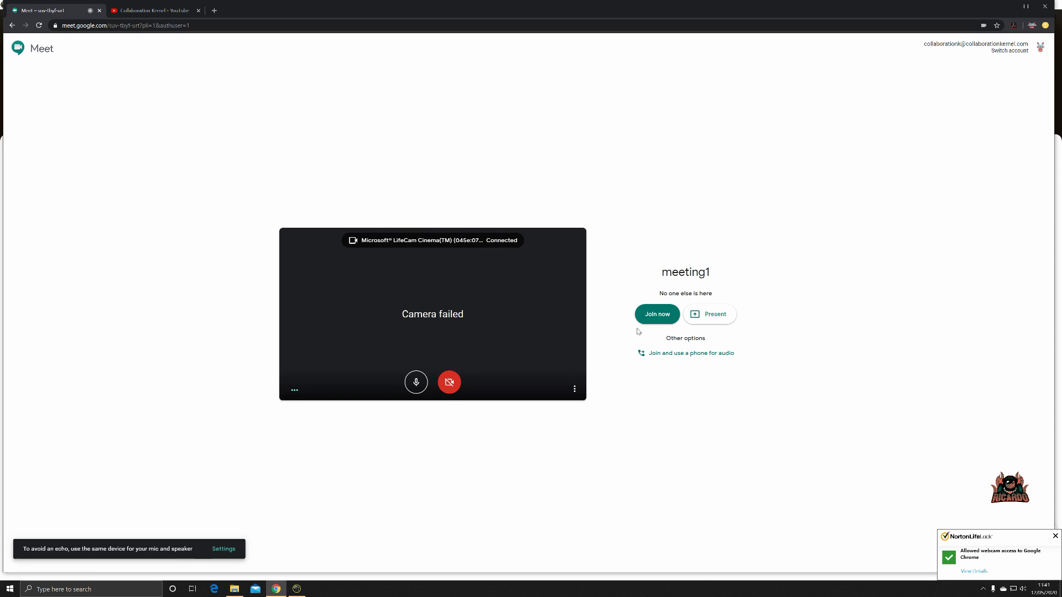
{"action": "left_click", "coordinate": [652, 321]}
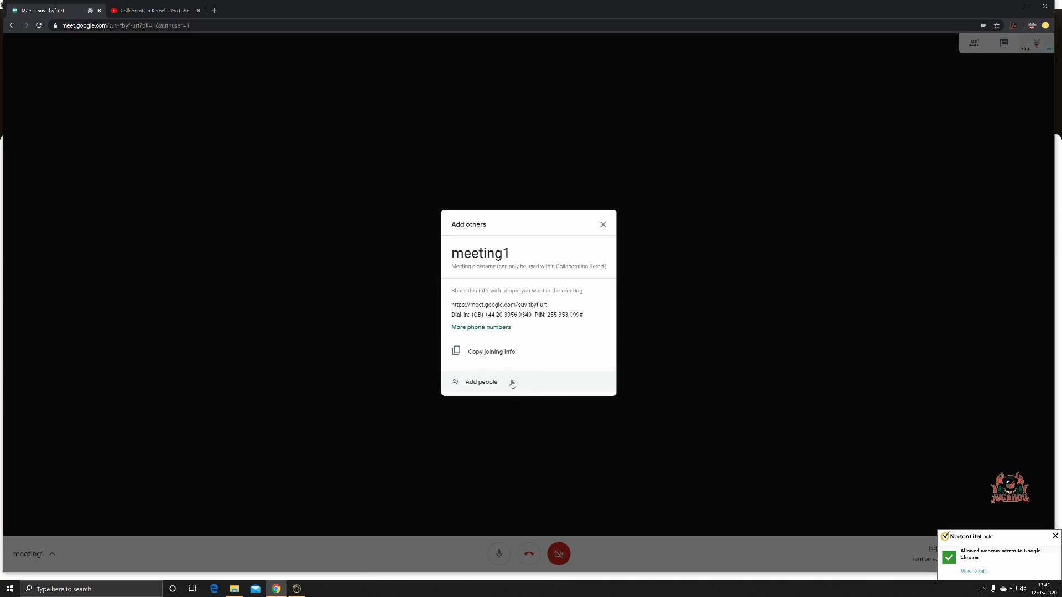
{"action": "left_click", "coordinate": [603, 224]}
Step: Leave the meeting camera off and close the Snap Camera window
{"action": "left_click", "coordinate": [559, 553]}
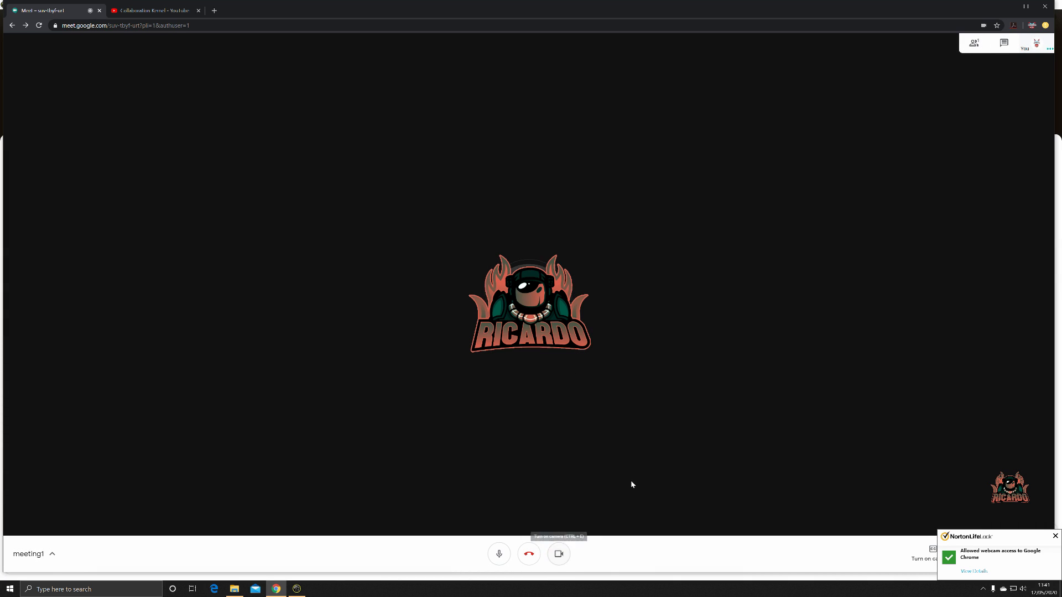
{"action": "left_click", "coordinate": [560, 555]}
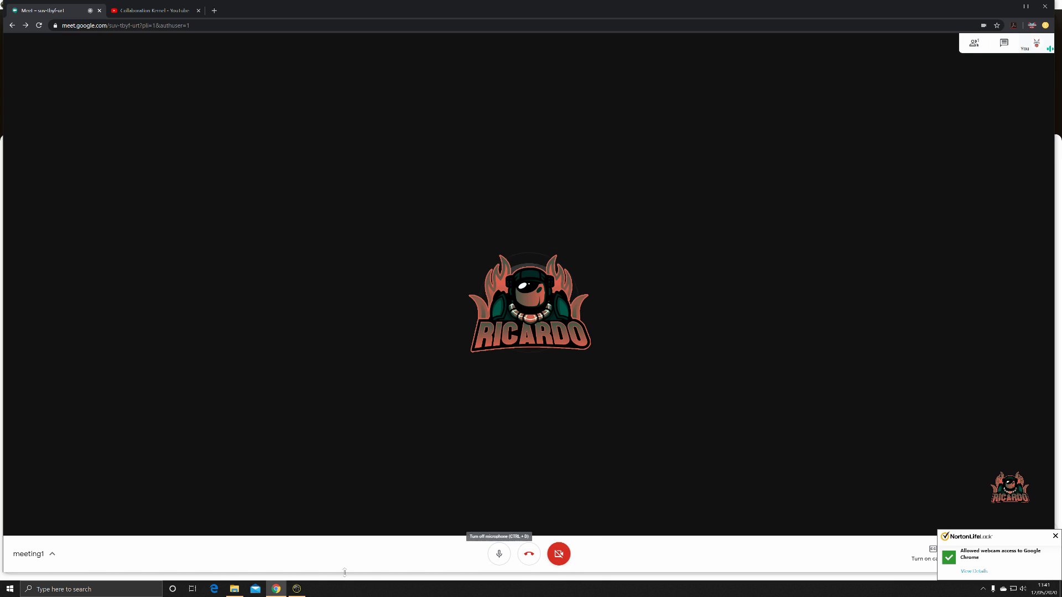
{"action": "left_click", "coordinate": [297, 588]}
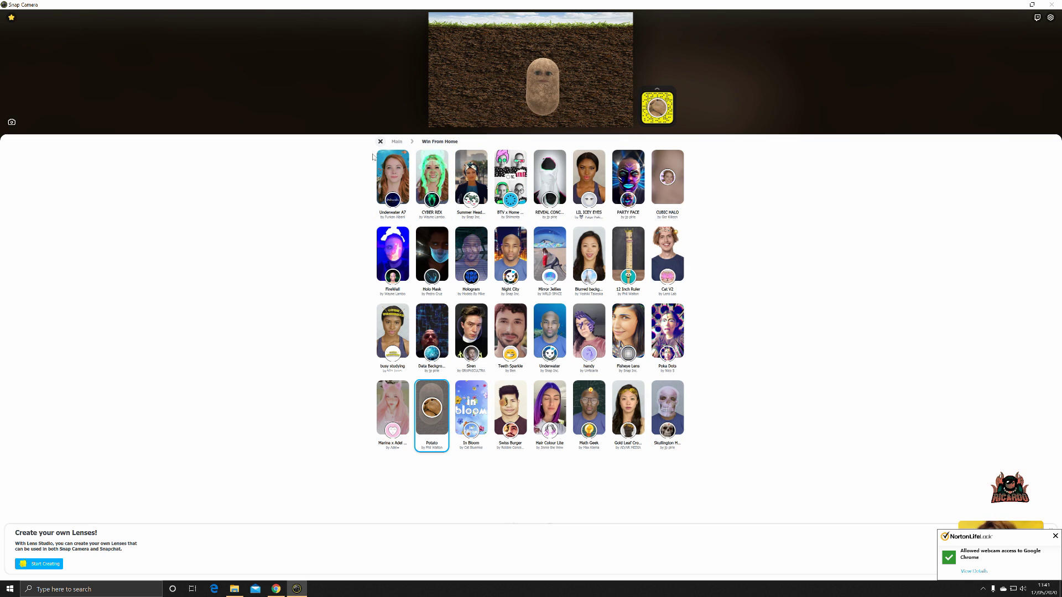
{"action": "left_click", "coordinate": [1051, 4]}
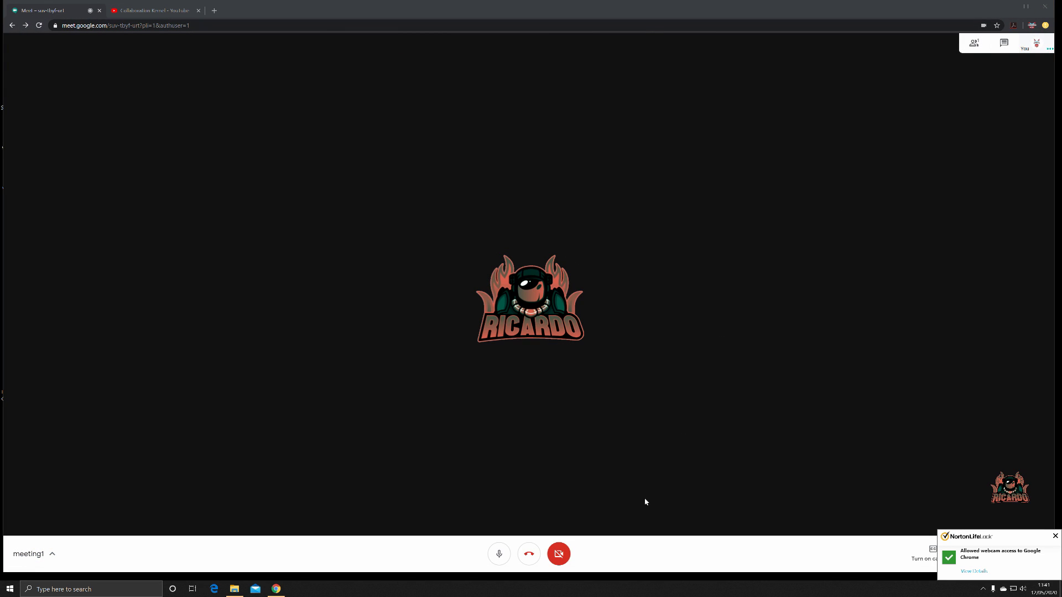
{"action": "left_click", "coordinate": [565, 555]}
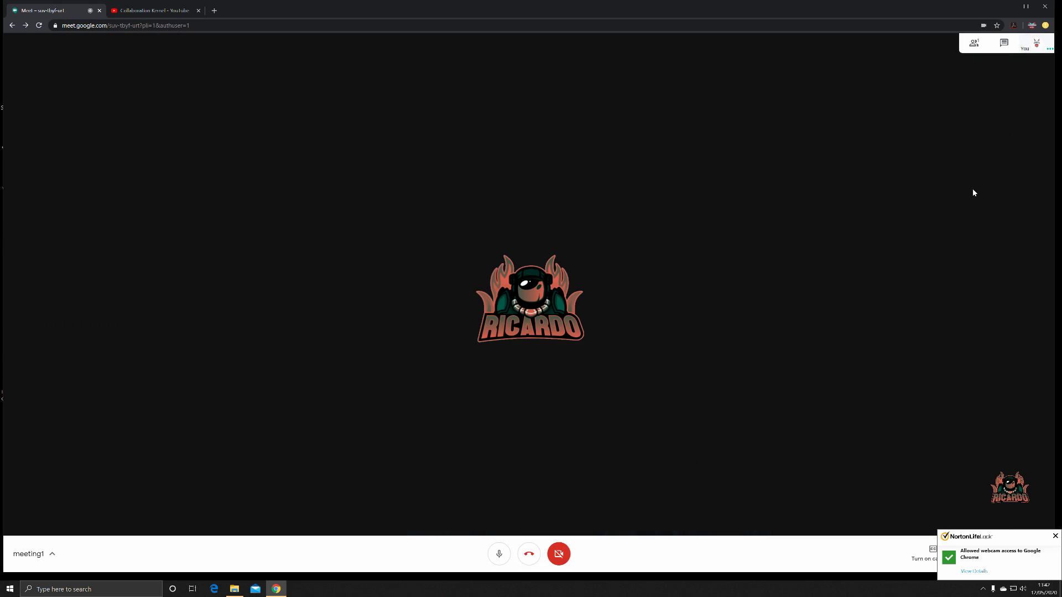
Step: Set the call's camera to Snap Camera in the video settings and turn the camera on
{"action": "left_click", "coordinate": [1055, 536]}
{"action": "left_click", "coordinate": [1039, 556]}
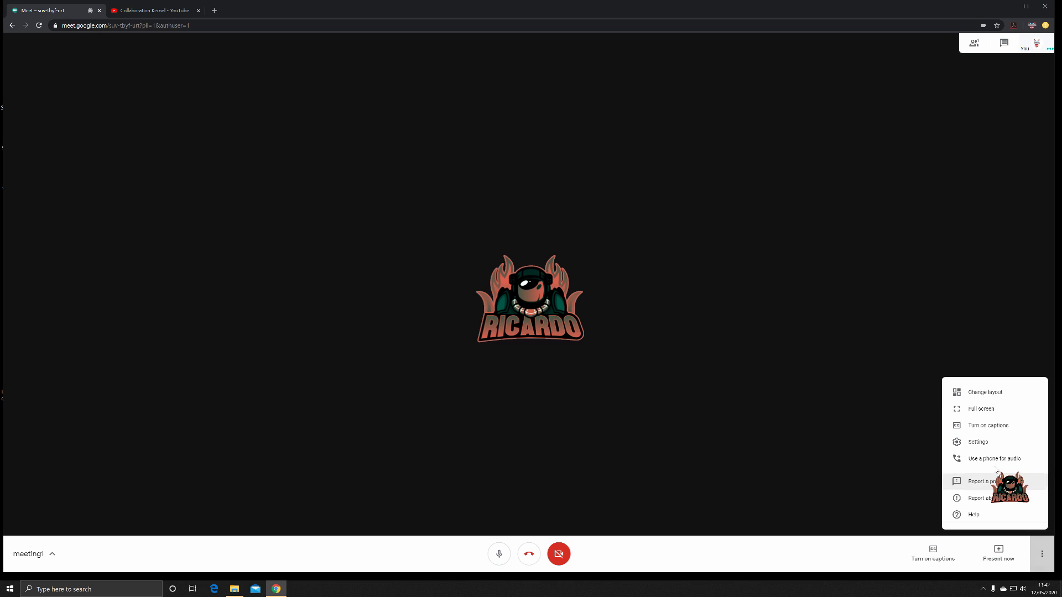
{"action": "left_click", "coordinate": [987, 453]}
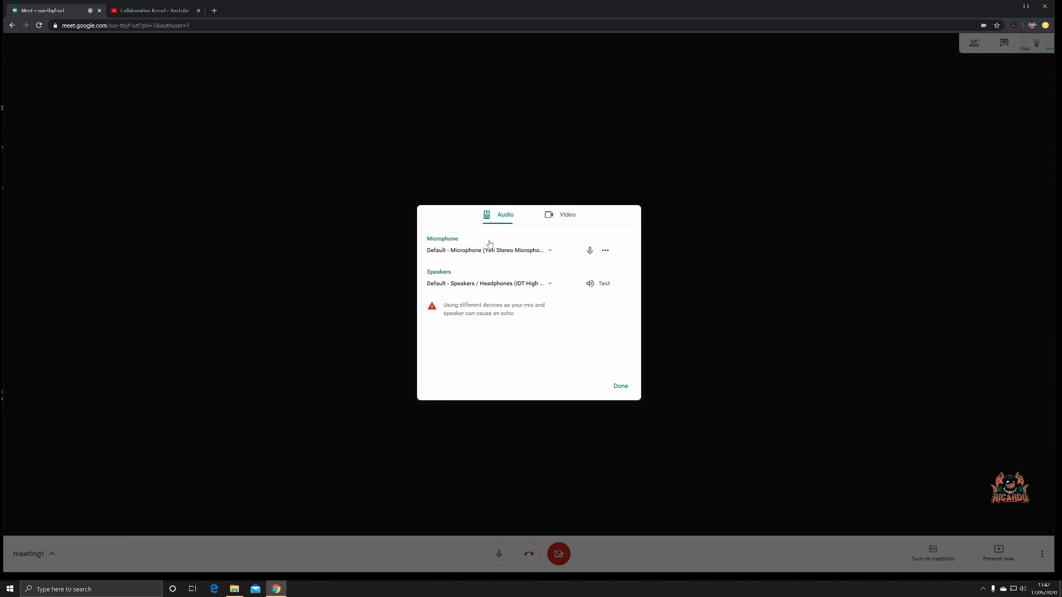
{"action": "left_click", "coordinate": [563, 221]}
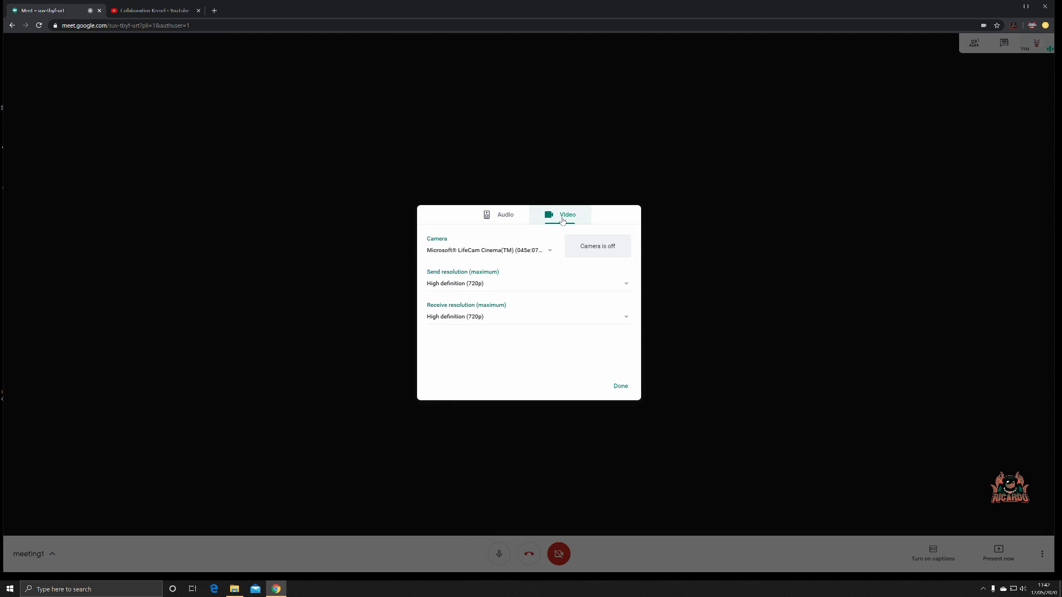
{"action": "left_click", "coordinate": [553, 253]}
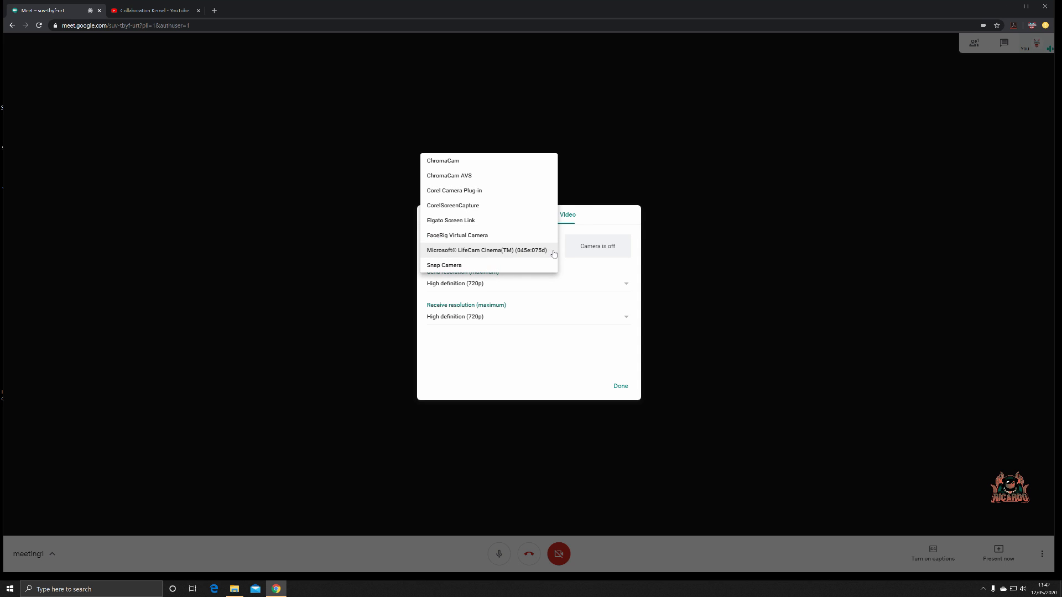
{"action": "left_click", "coordinate": [450, 266]}
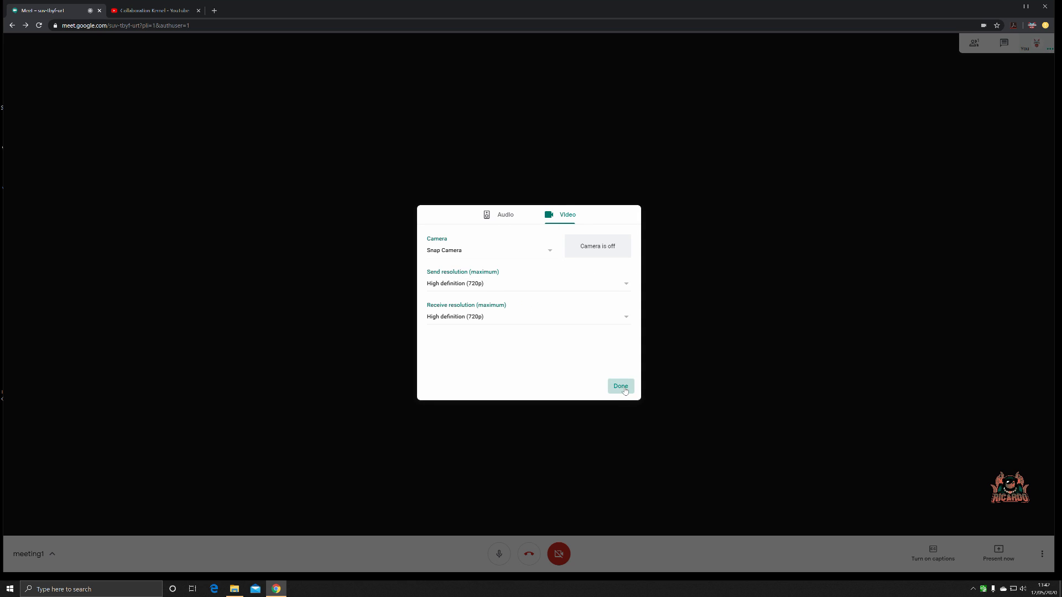
{"action": "left_click", "coordinate": [623, 388]}
{"action": "left_click", "coordinate": [565, 553]}
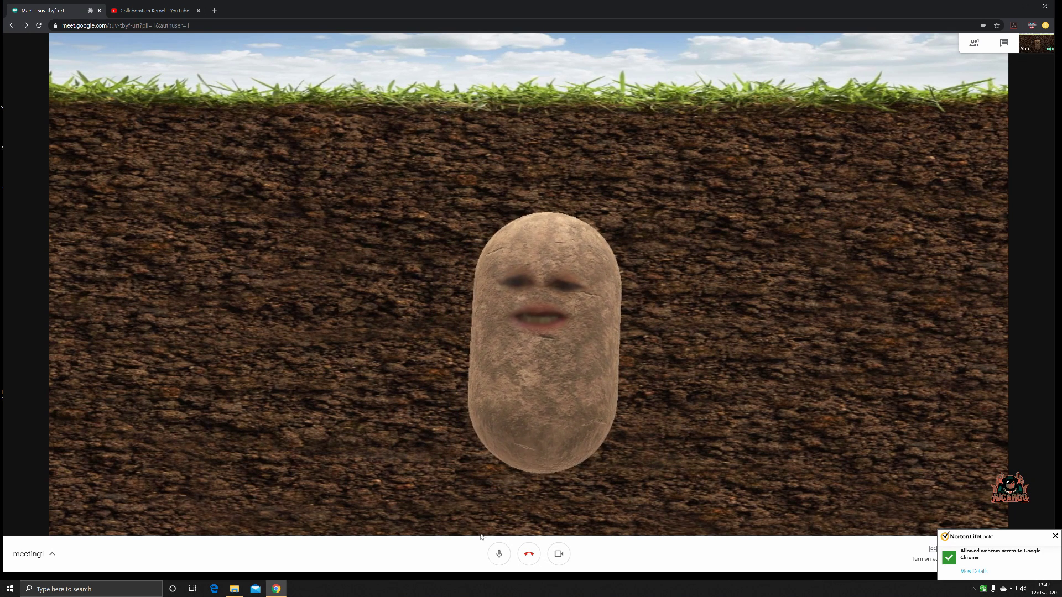
Step: Reopen Snap Camera through a Windows search for 'snap'
{"action": "left_click", "coordinate": [91, 589]}
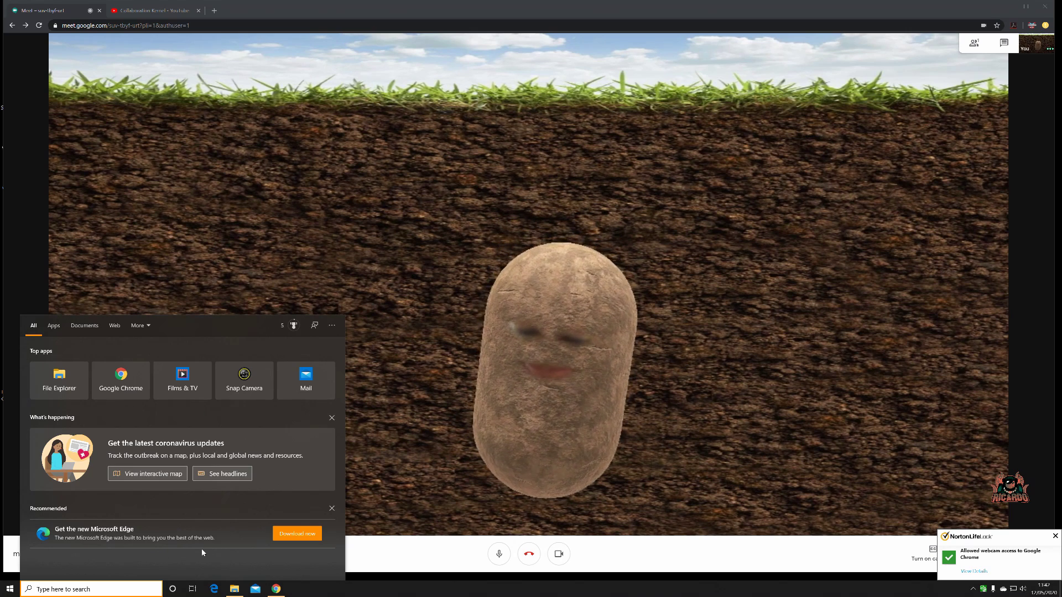
{"action": "type", "text": "snap"}
{"action": "key", "text": "Return"}
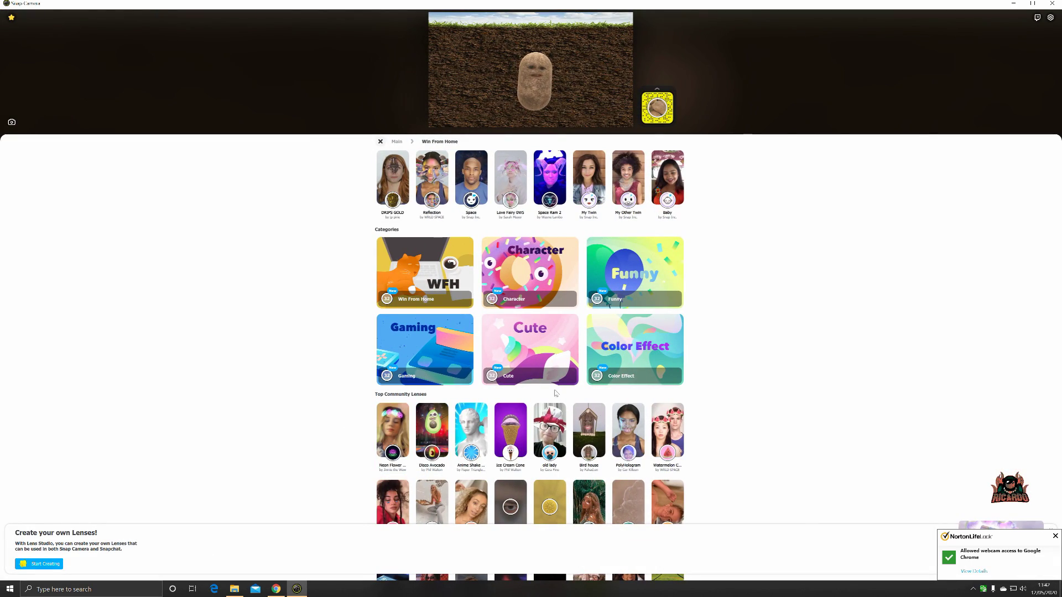
Step: Browse the Cute lenses, then briefly try the Chroma Nihil lens and turn it off
{"action": "left_click", "coordinate": [565, 379]}
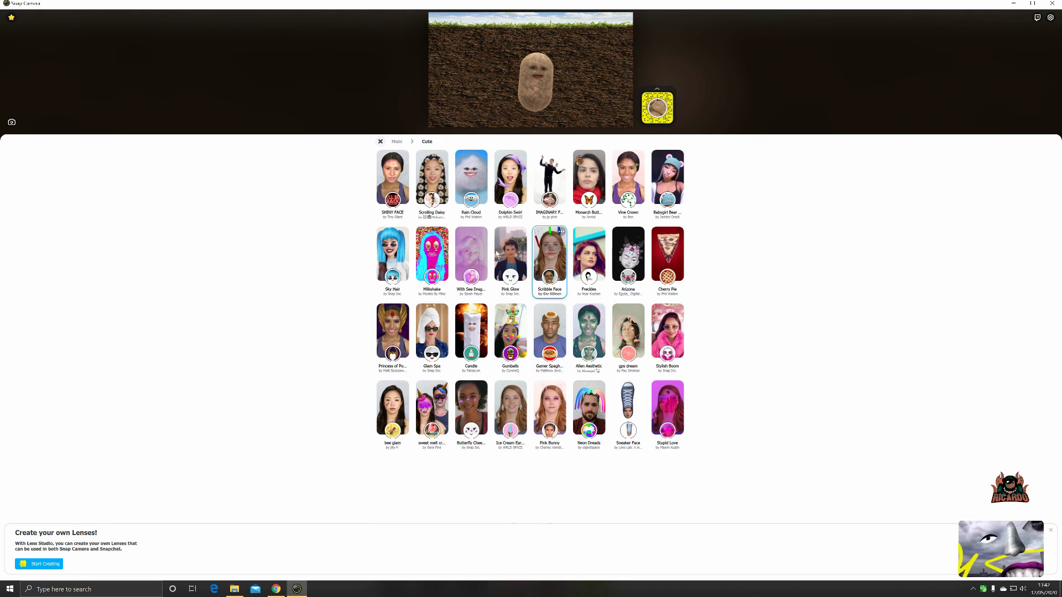
{"action": "left_click", "coordinate": [381, 141]}
{"action": "scroll", "coordinate": [538, 338], "scroll_direction": "down", "scroll_amount": 15}
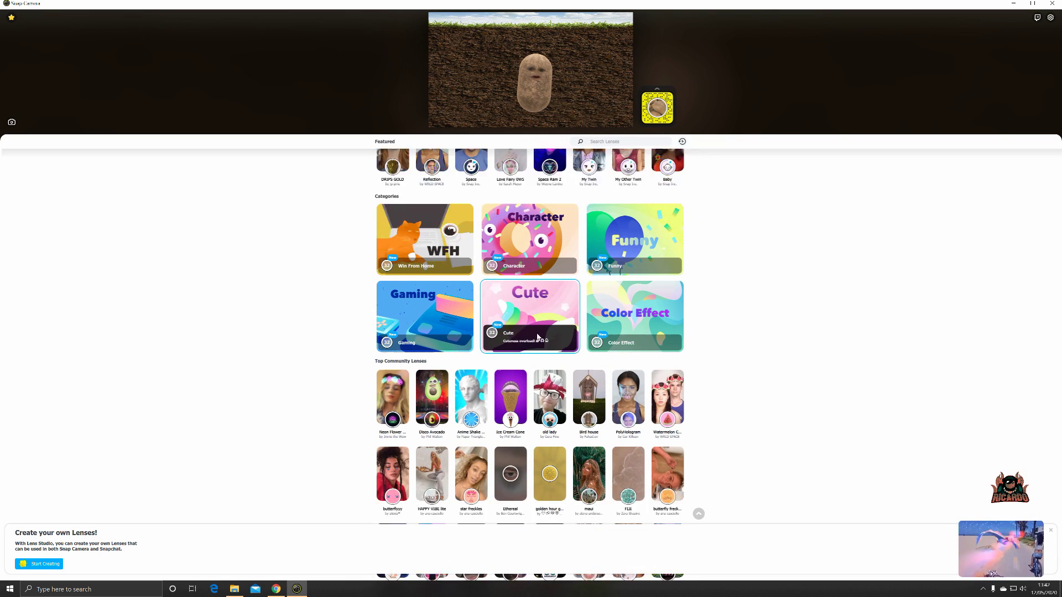
{"action": "scroll", "coordinate": [538, 338], "scroll_direction": "down", "scroll_amount": 2}
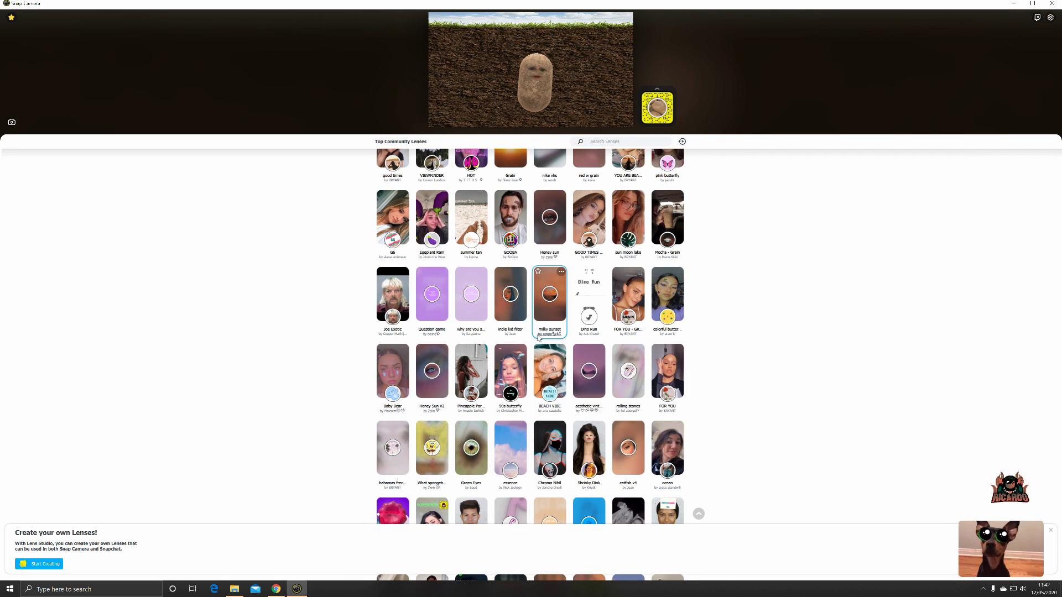
{"action": "left_click", "coordinate": [550, 449]}
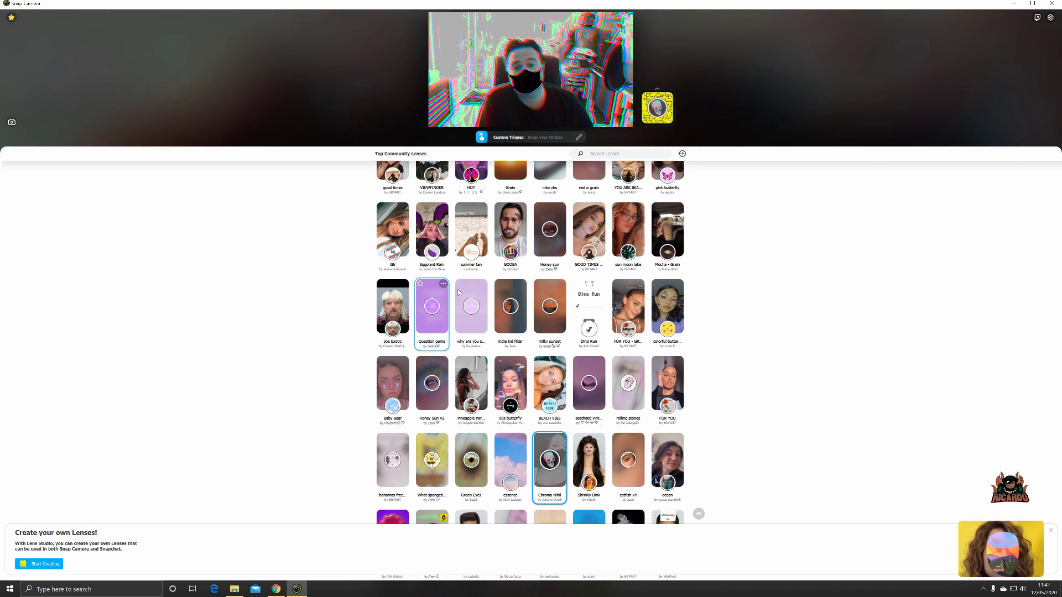
{"action": "left_click", "coordinate": [590, 239]}
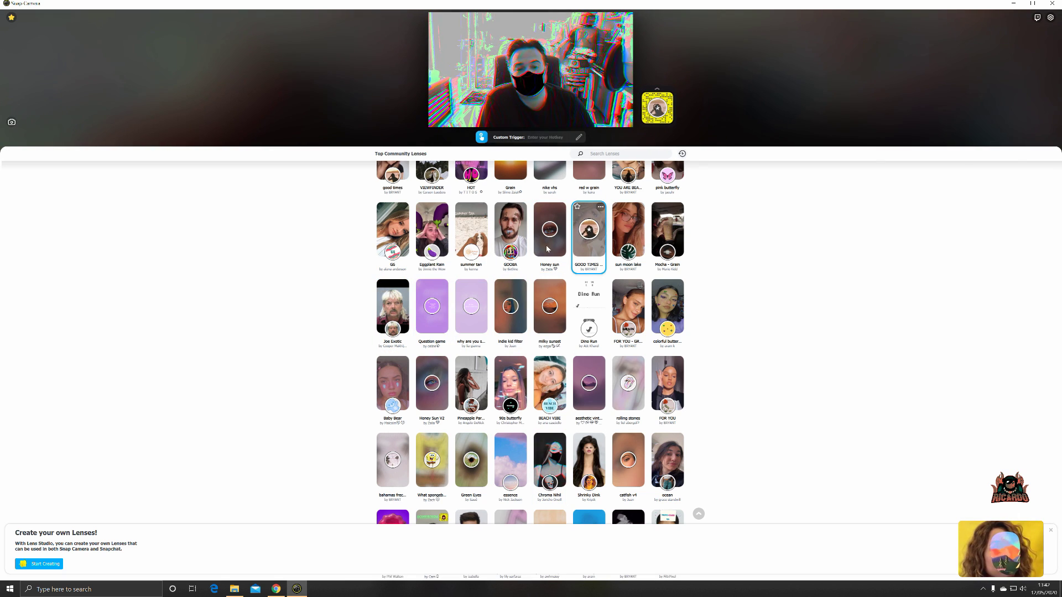
Step: Apply the Rancher cowboy lens from the Character category
{"action": "scroll", "coordinate": [610, 261], "scroll_direction": "up", "scroll_amount": 15}
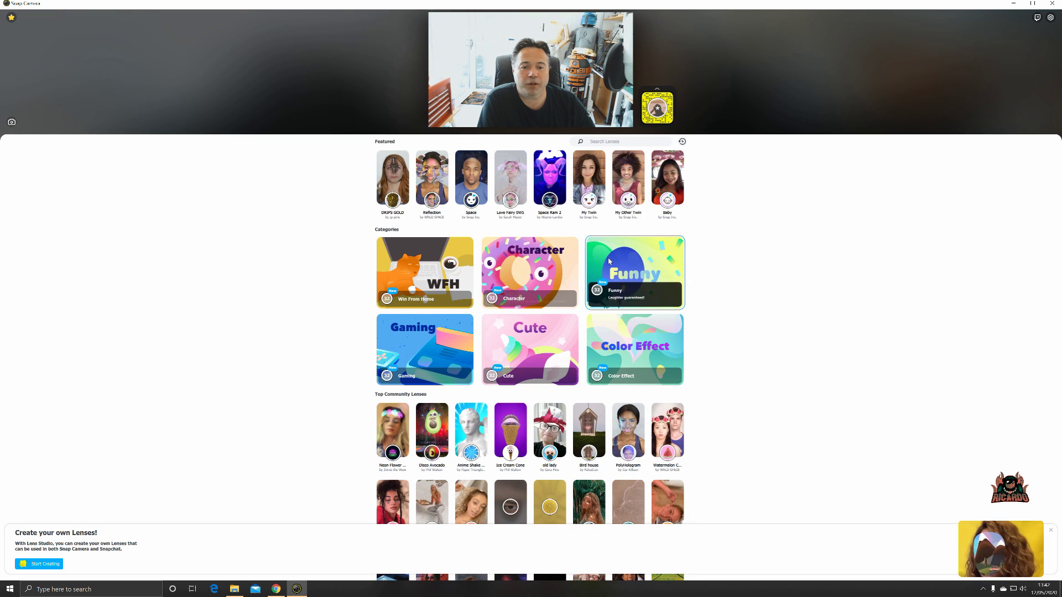
{"action": "left_click", "coordinate": [530, 268]}
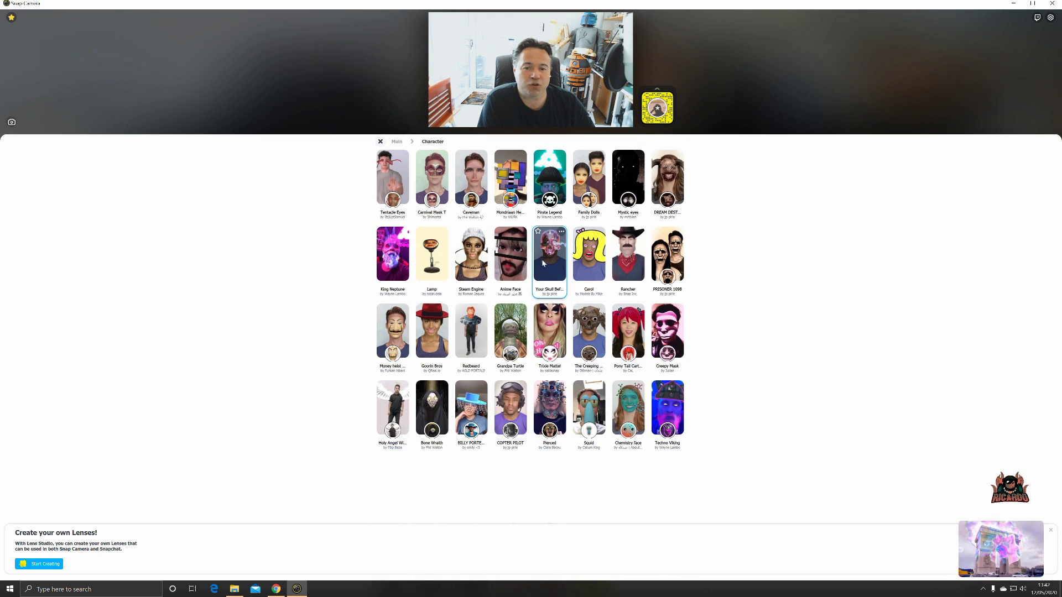
{"action": "left_click", "coordinate": [629, 252]}
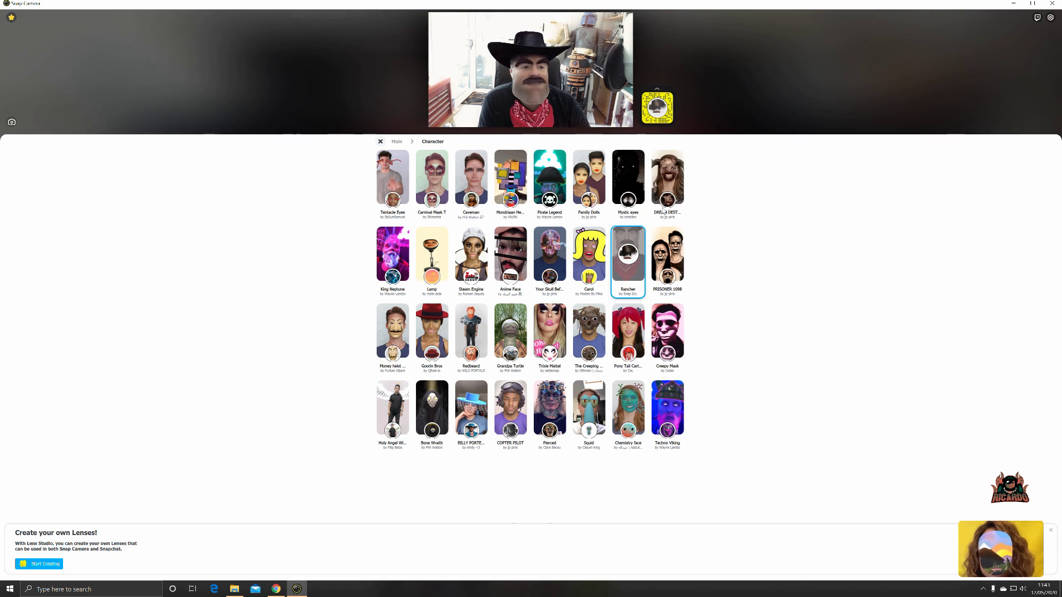
Step: View Snap Camera's settings, then minimise it to reveal the Meet call with the Rancher lens
{"action": "left_click", "coordinate": [1050, 18]}
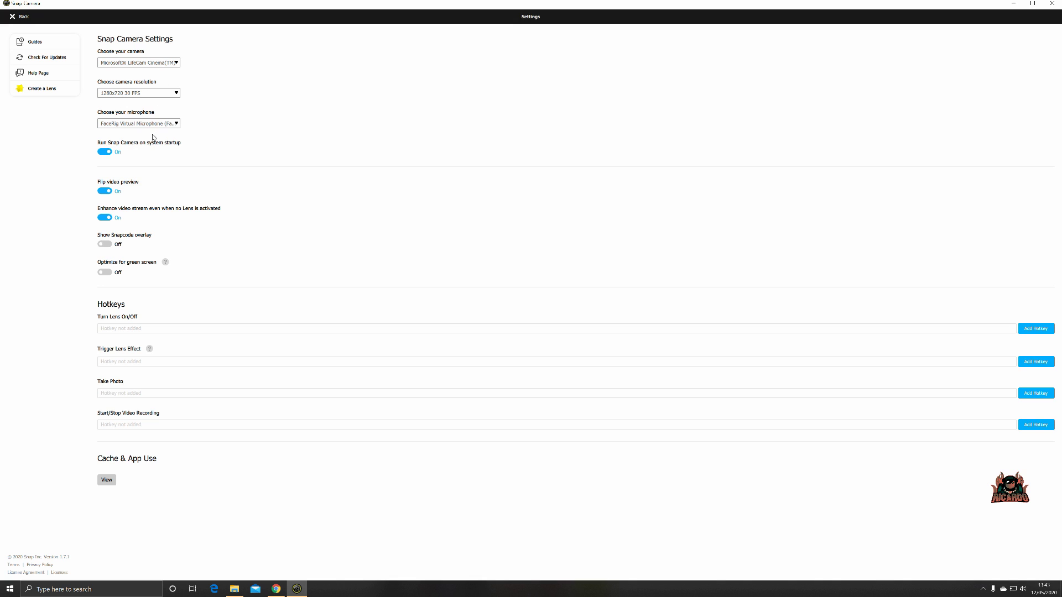
{"action": "left_click", "coordinate": [1014, 5]}
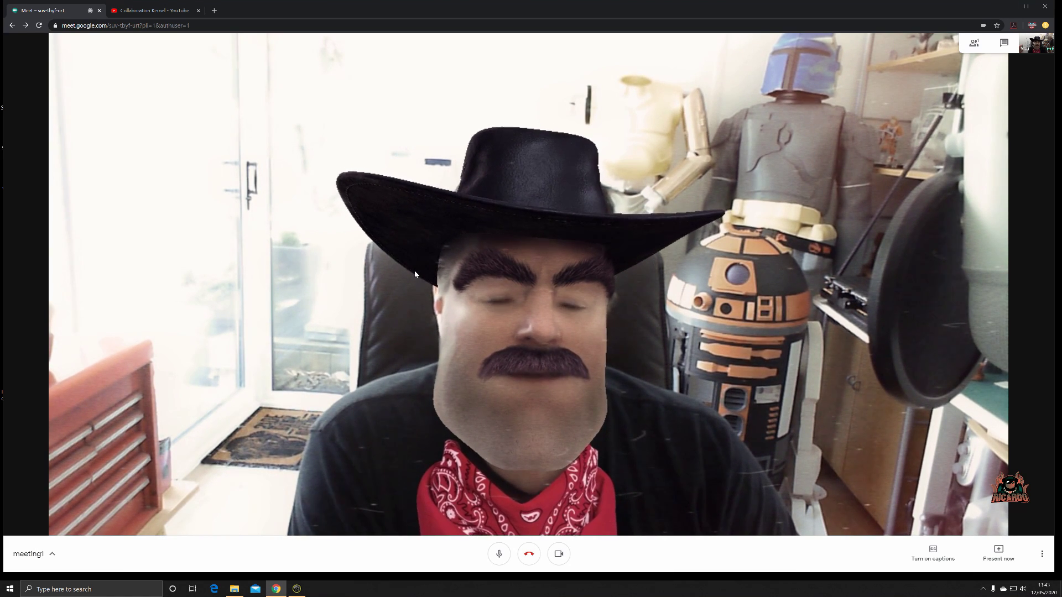